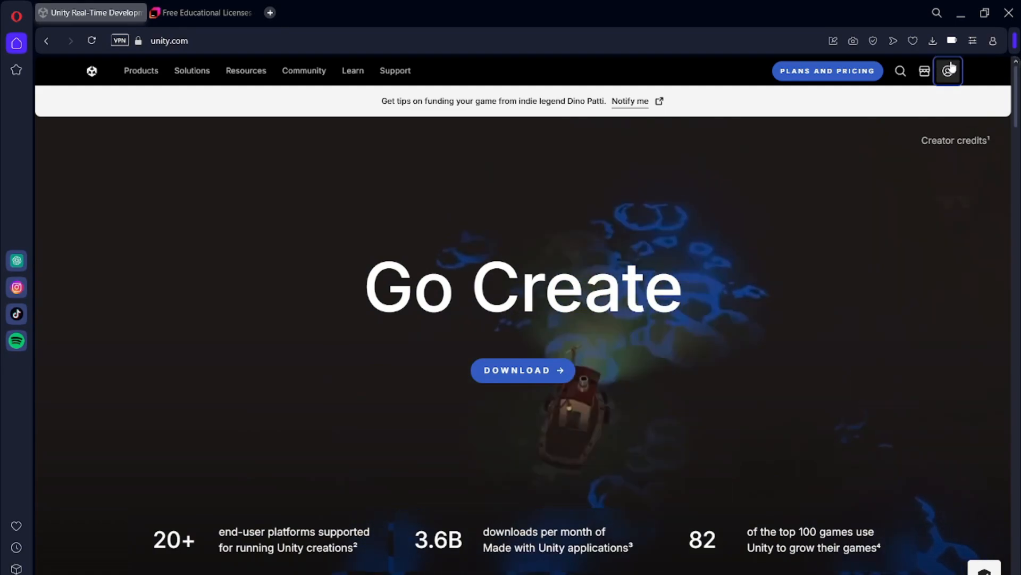
# - Open the form for creating a new Unity ID and place the cursor in its e-mail field
pyautogui.click(952, 67)
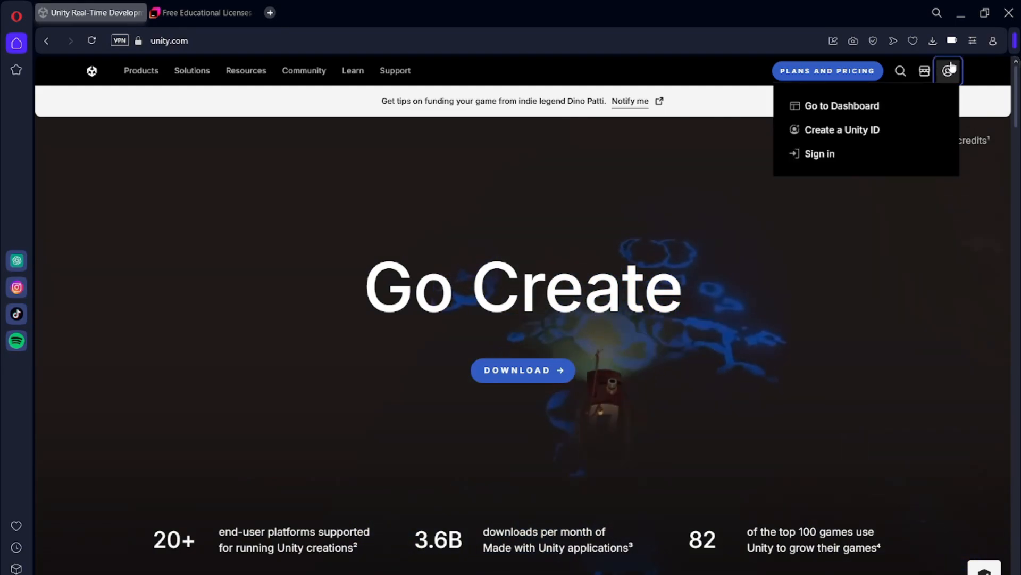
pyautogui.click(860, 133)
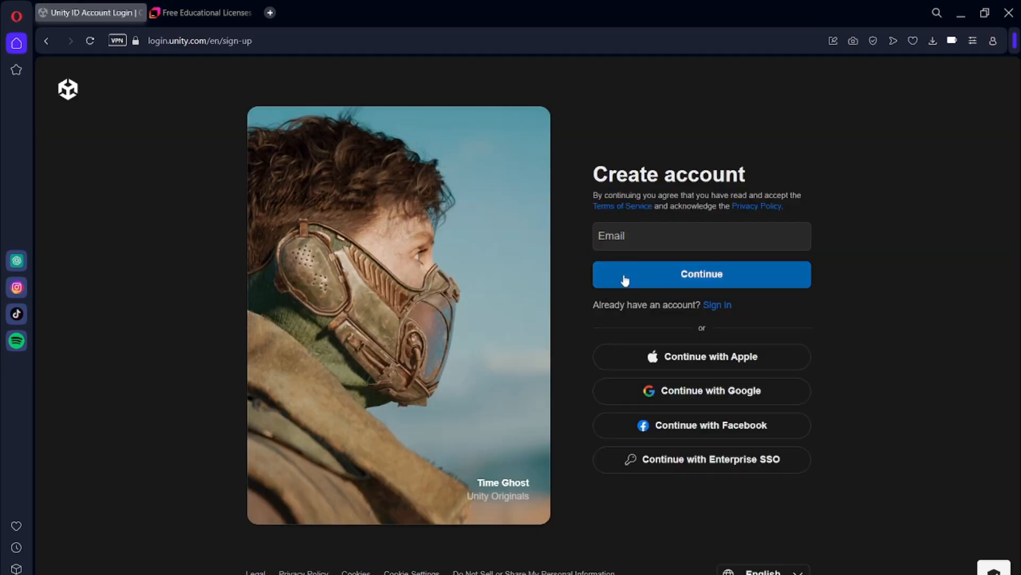
pyautogui.click(689, 233)
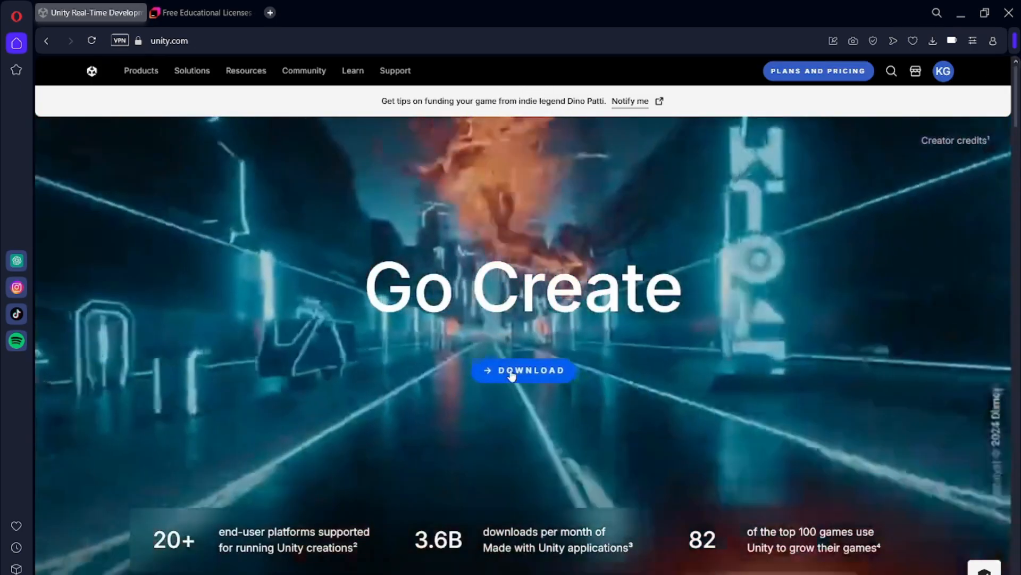
# - Download the Windows version of the Unity installer and save it in Downloads as UnityHubSetup
pyautogui.click(514, 371)
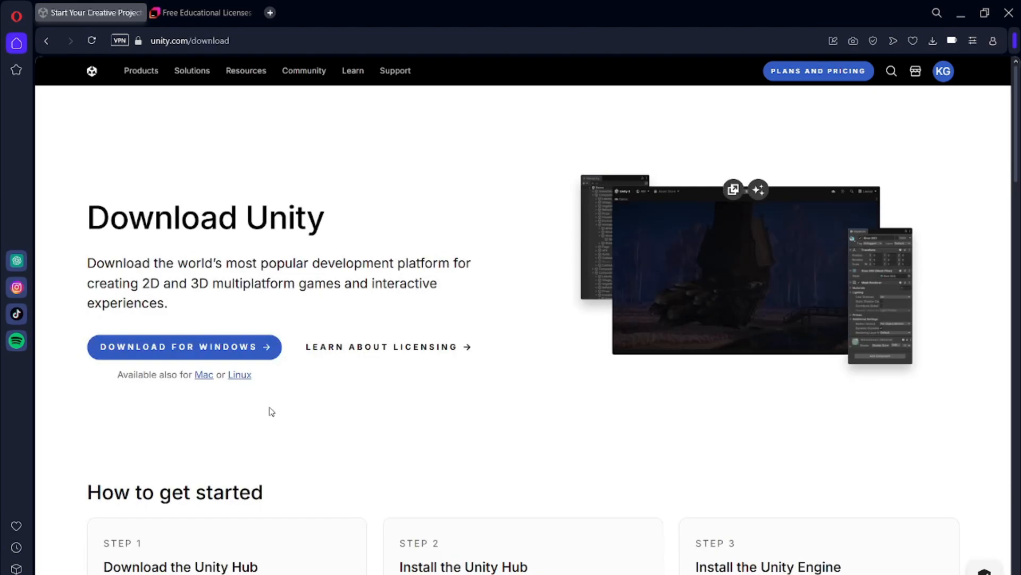
pyautogui.click(196, 348)
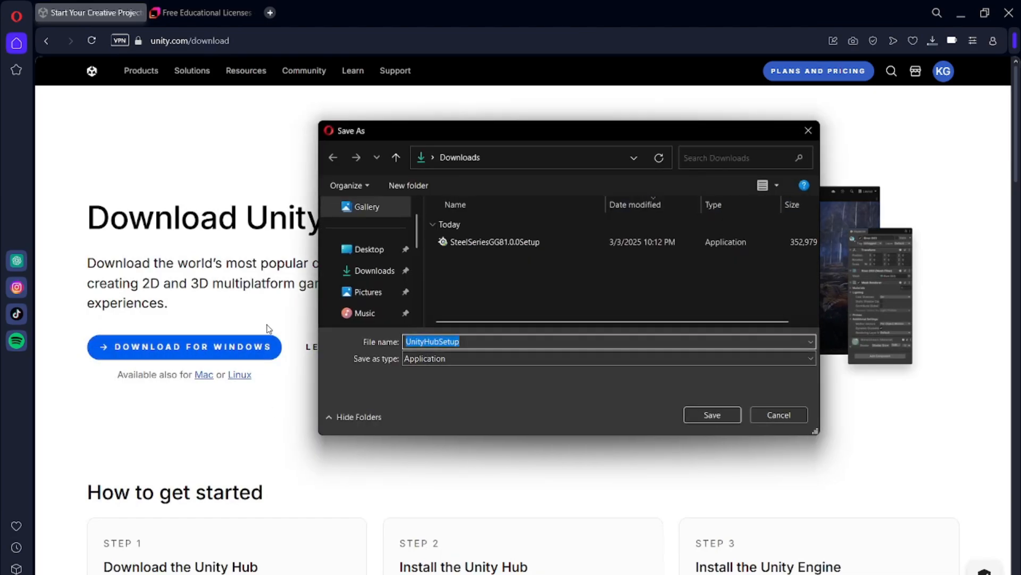
pyautogui.click(713, 415)
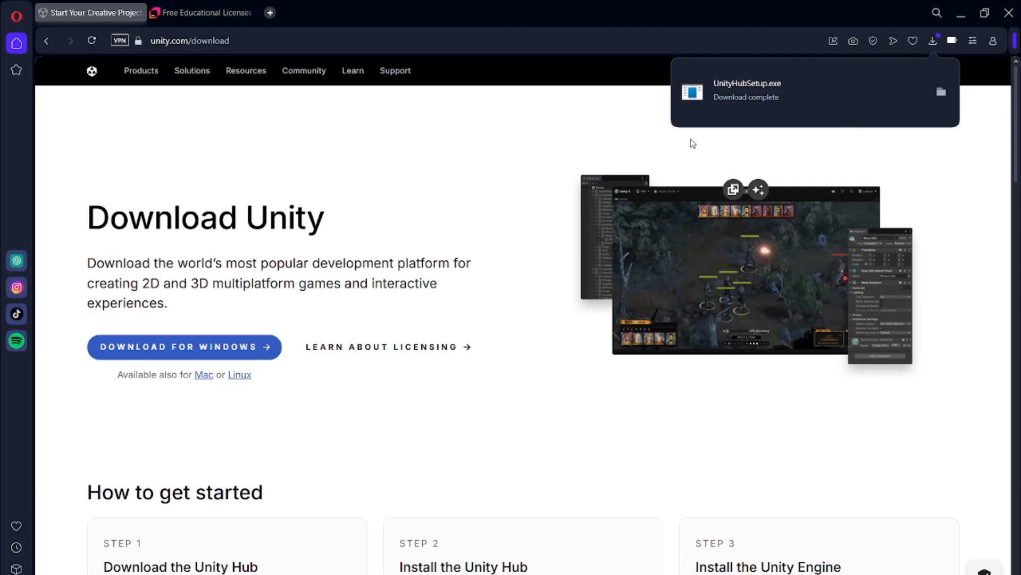
# - Run the downloaded UnityHubSetup.exe, install Unity Hub in C:\Program Files\Unity Hub, and finish setup with Run Unity Hub enabled
pyautogui.click(762, 101)
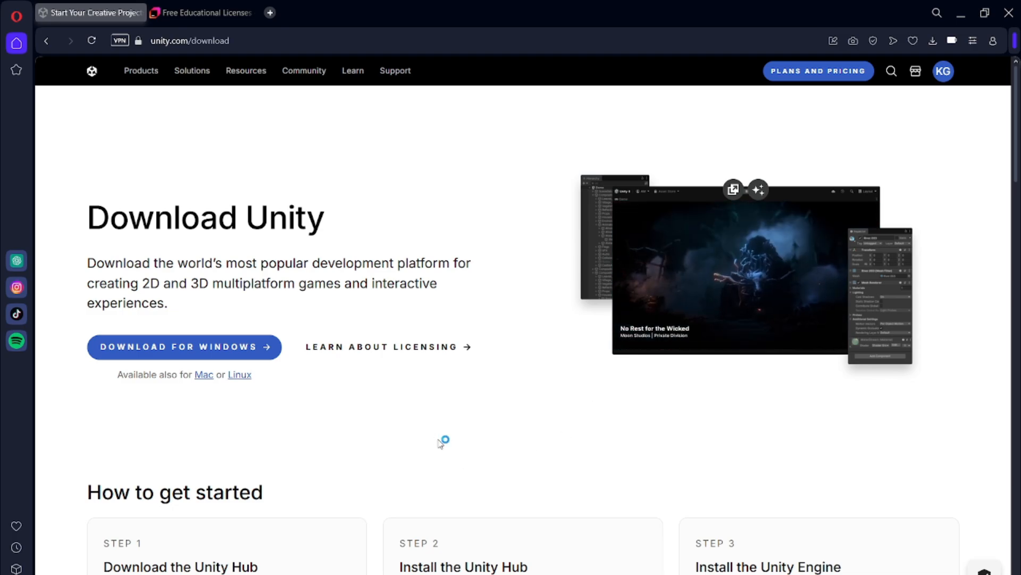
pyautogui.click(594, 418)
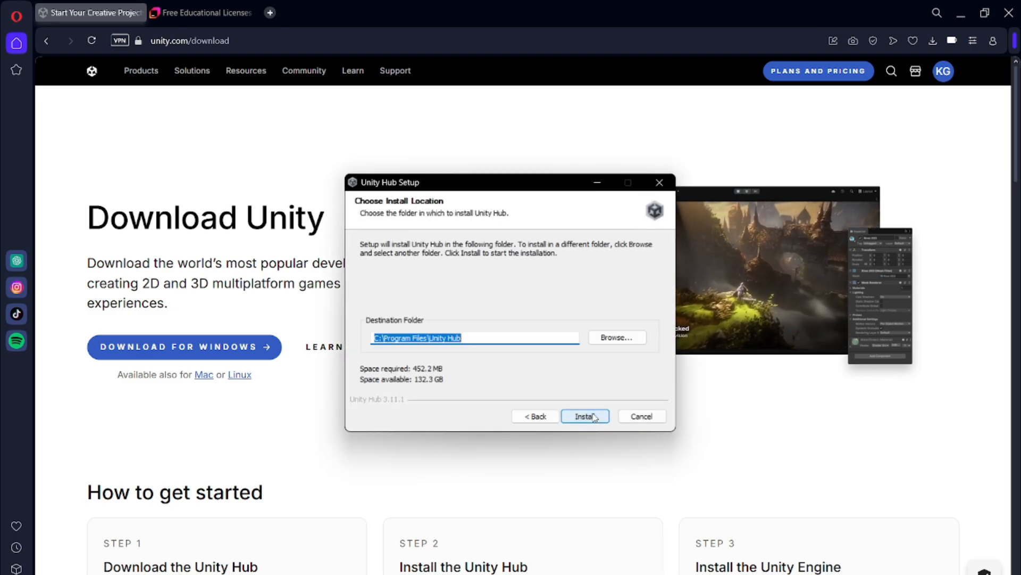
pyautogui.click(588, 417)
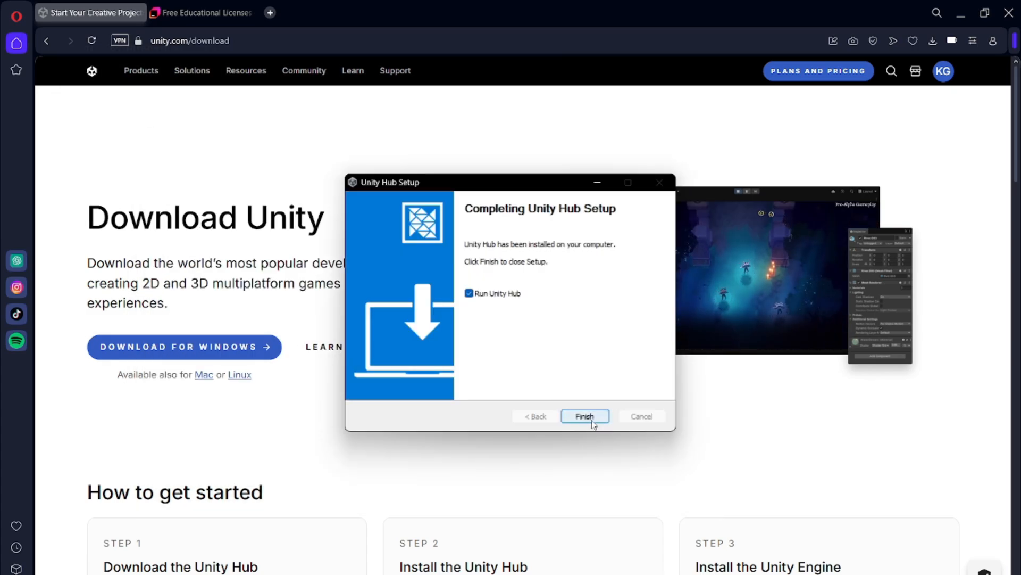
pyautogui.click(585, 416)
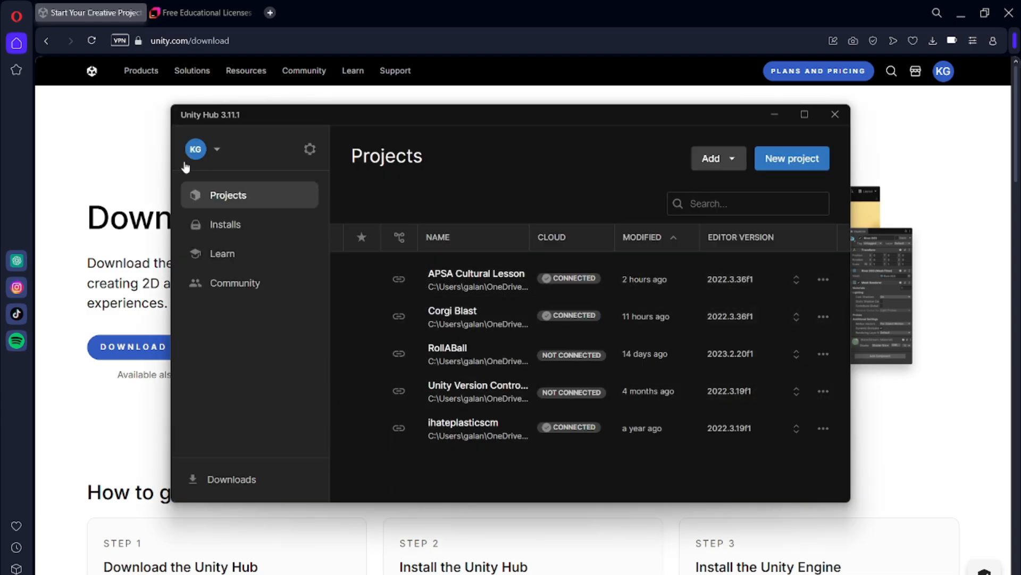
# - Start installing a new editor from Unity Hub's Installs and review the official releases on offer
pyautogui.click(219, 225)
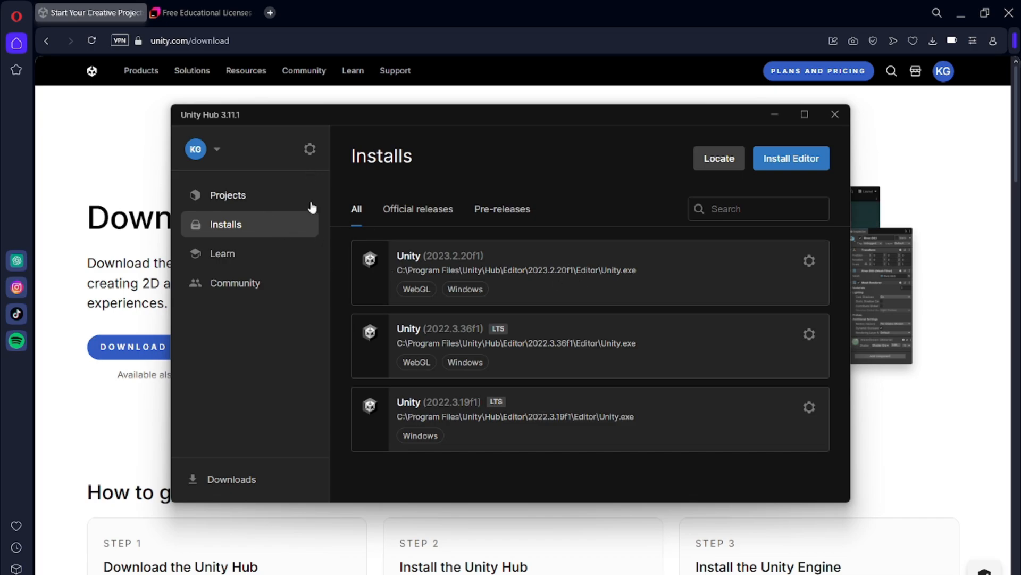
pyautogui.click(788, 161)
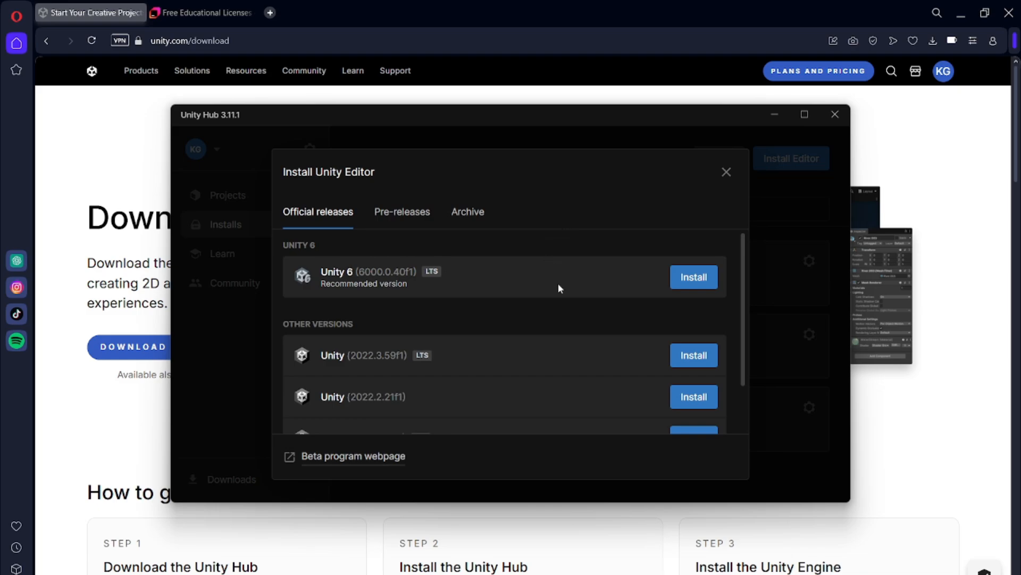
pyautogui.scroll(-1, 559, 288)
pyautogui.scroll(1, 558, 287)
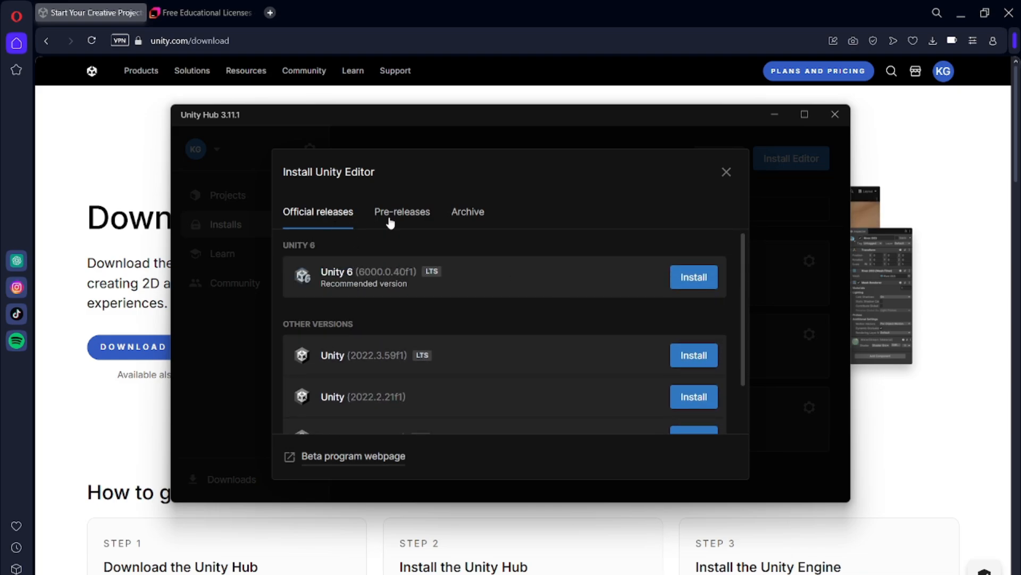
pyautogui.scroll(-1, 437, 355)
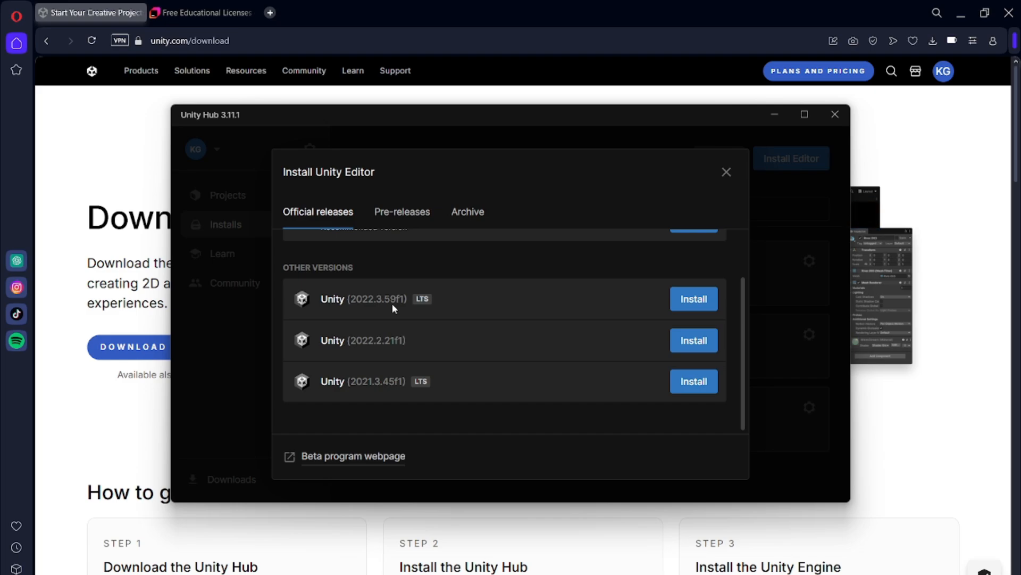
pyautogui.scroll(1, 431, 351)
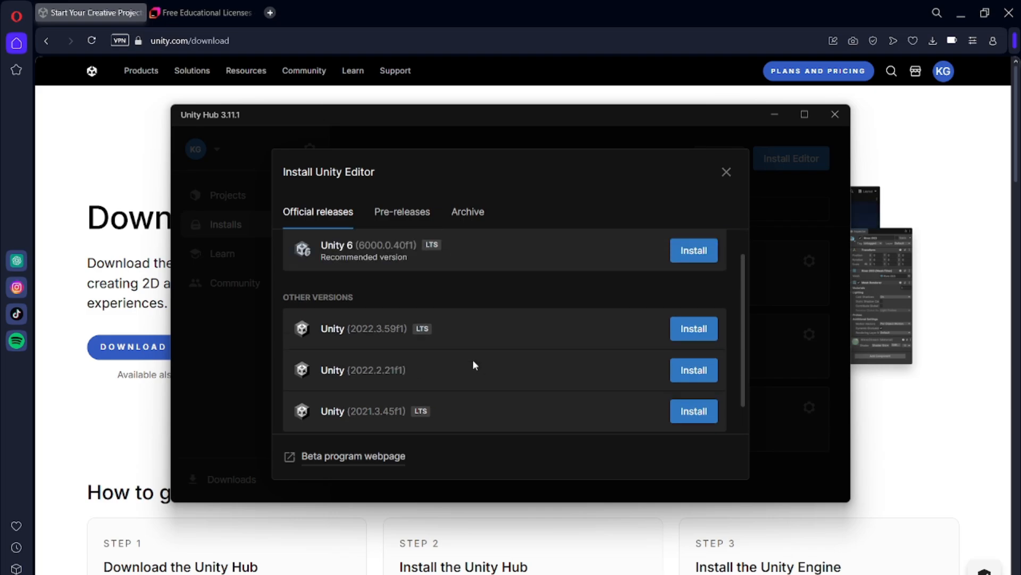
# - Examine the pre-release editors and the Unity 6 versions listed in the online download archive
pyautogui.click(412, 217)
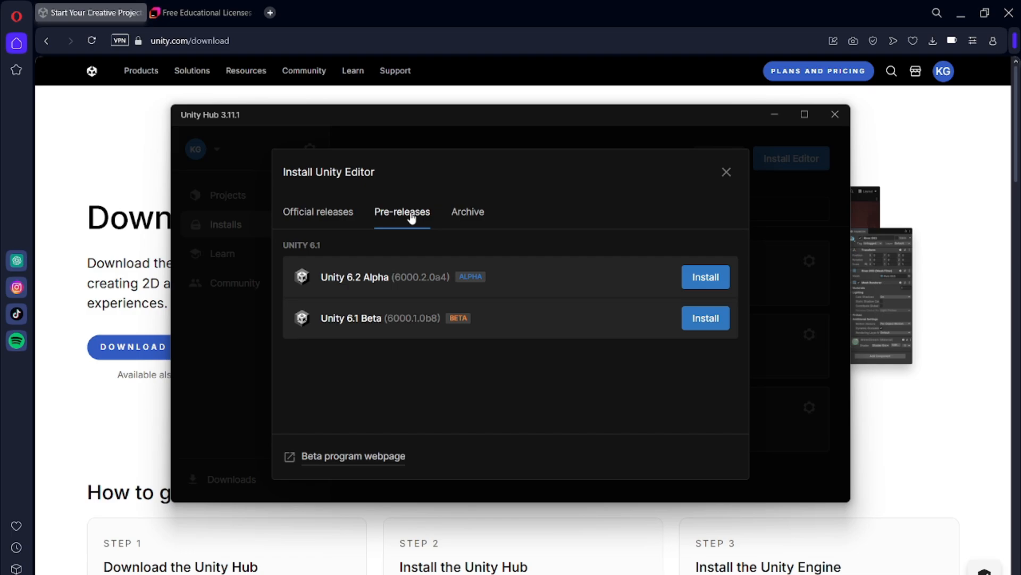
pyautogui.click(470, 221)
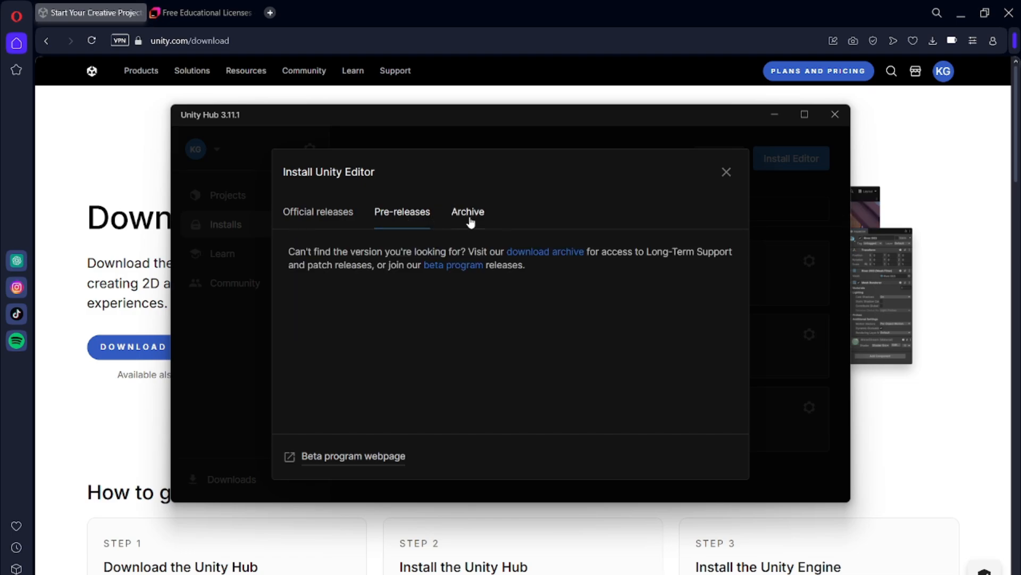
pyautogui.click(561, 255)
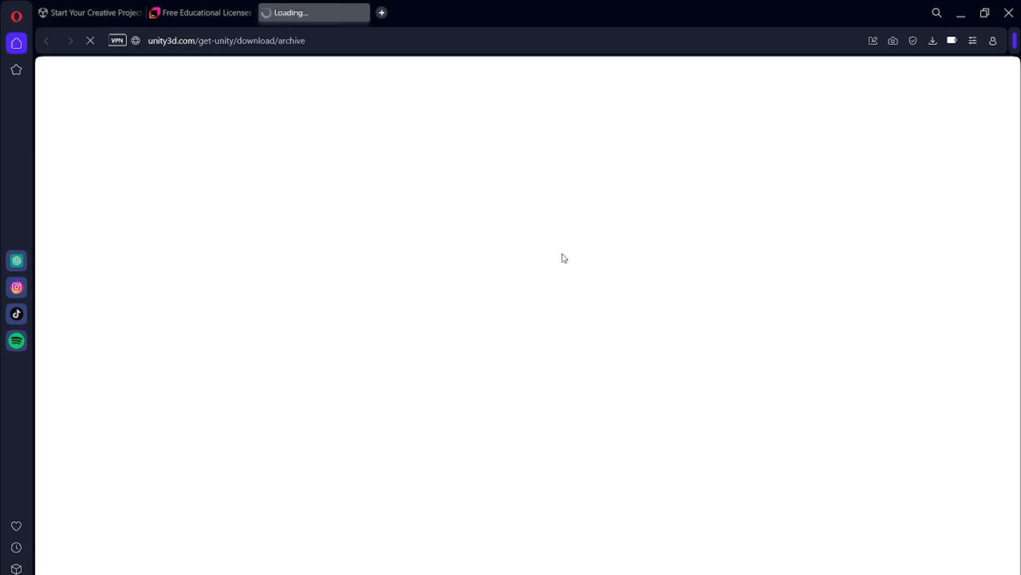
pyautogui.scroll(-3, 155, 335)
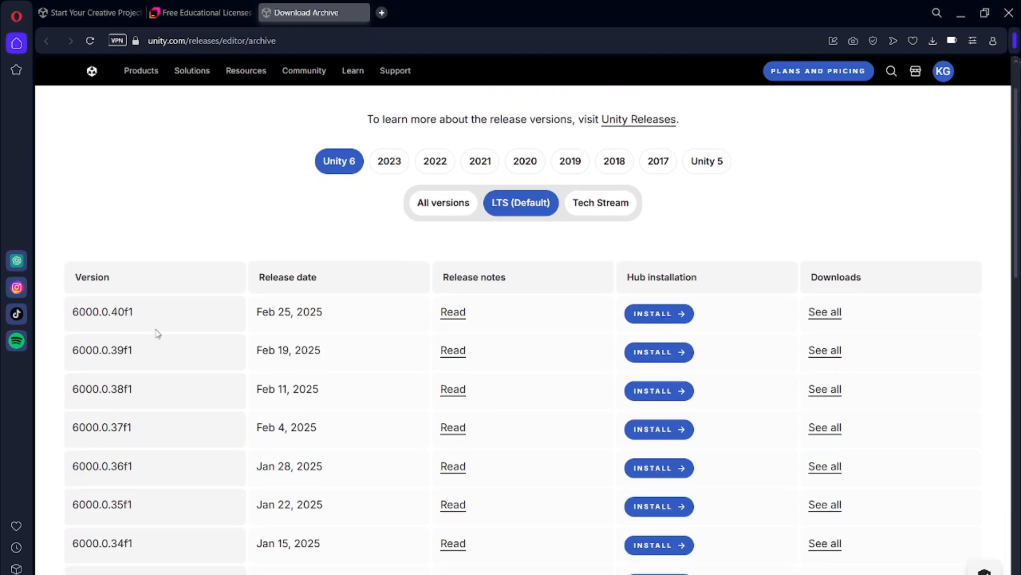
pyautogui.scroll(-7, 634, 324)
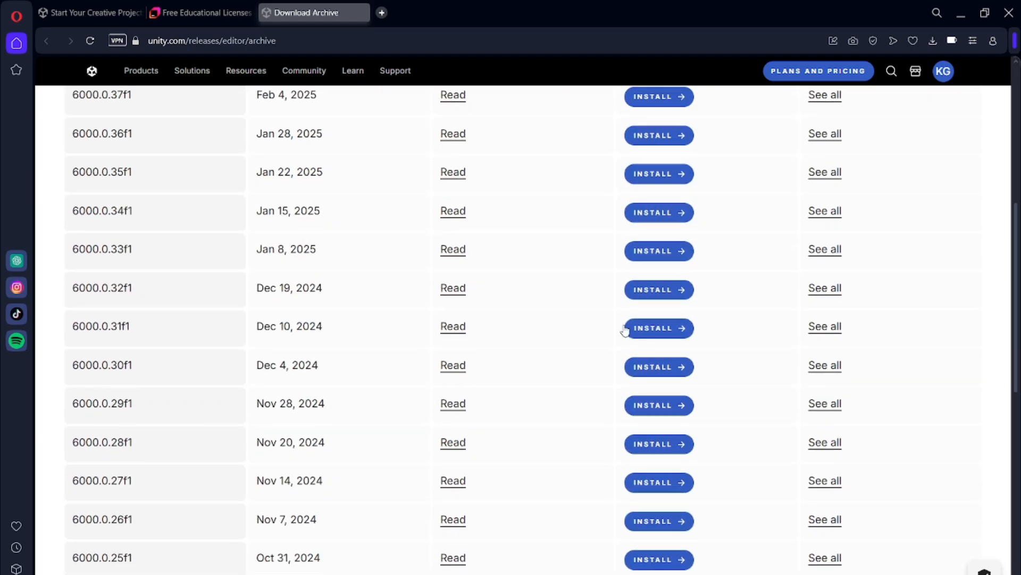
pyautogui.scroll(7, 601, 313)
pyautogui.scroll(-2, 598, 316)
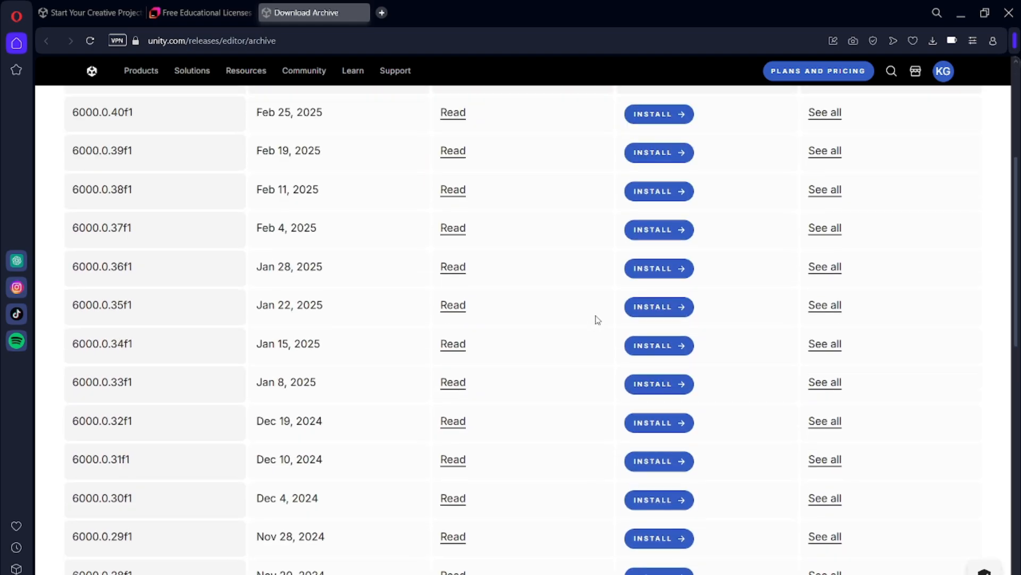
pyautogui.scroll(3, 599, 316)
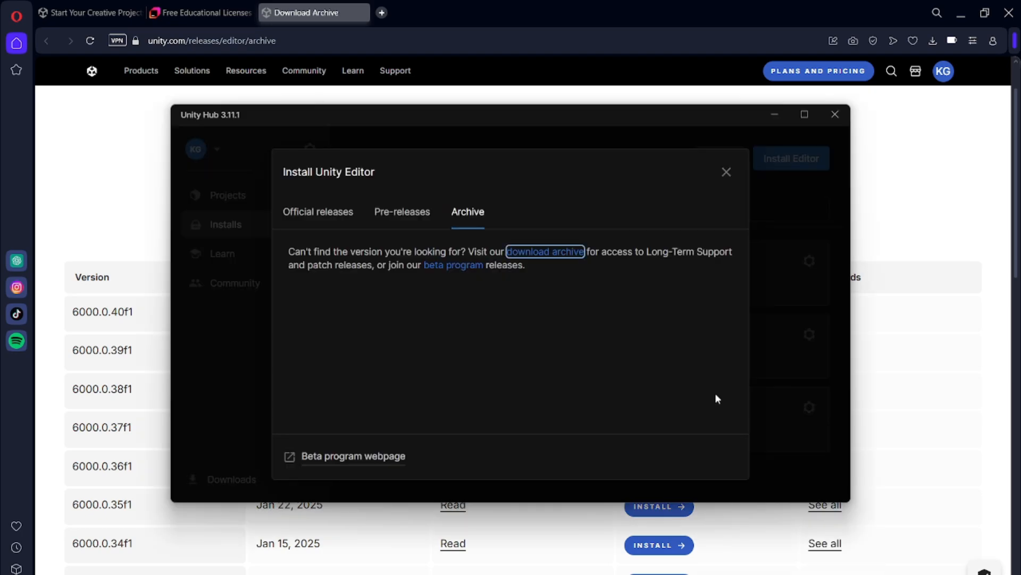
# - Choose Unity 2022.3.59f1 LTS from the official releases in Unity Hub for installation
pyautogui.click(296, 213)
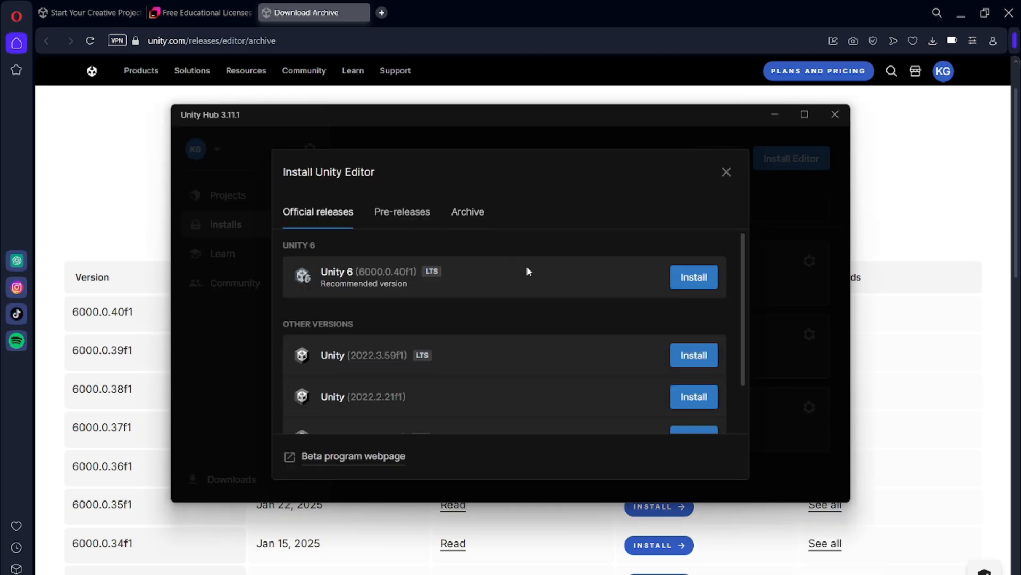
pyautogui.scroll(-2, 564, 350)
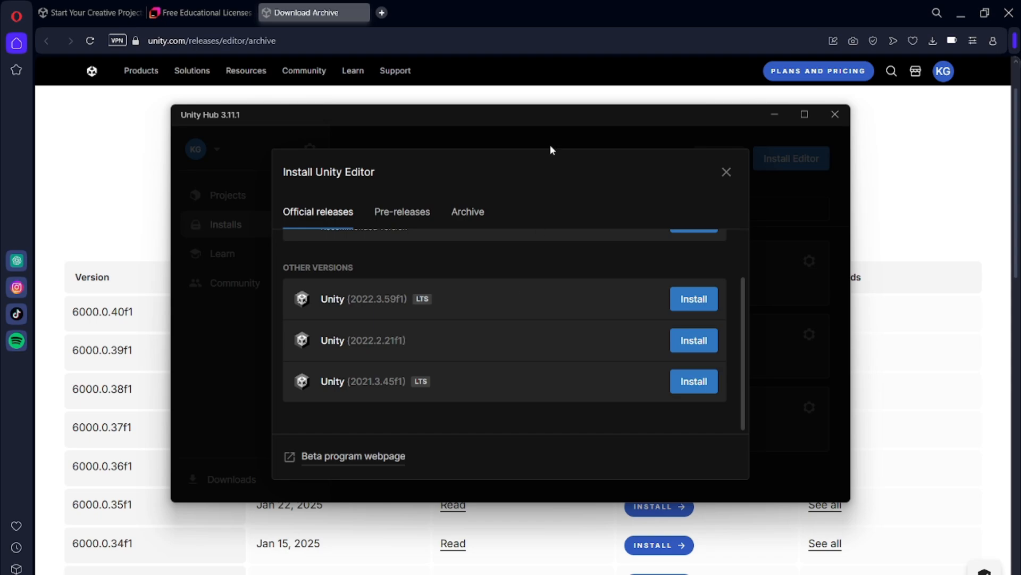
pyautogui.scroll(2, 506, 316)
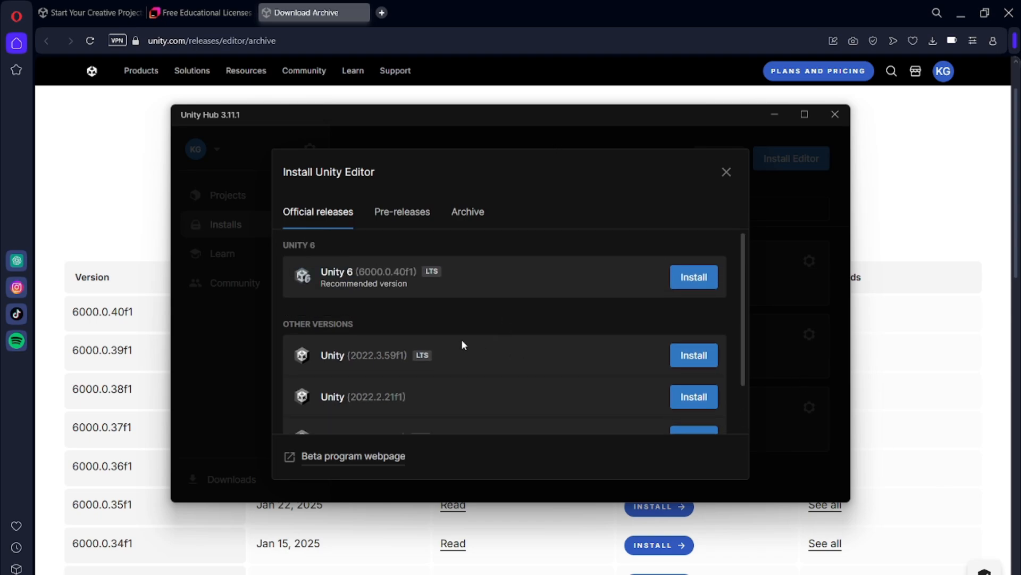
pyautogui.click(698, 363)
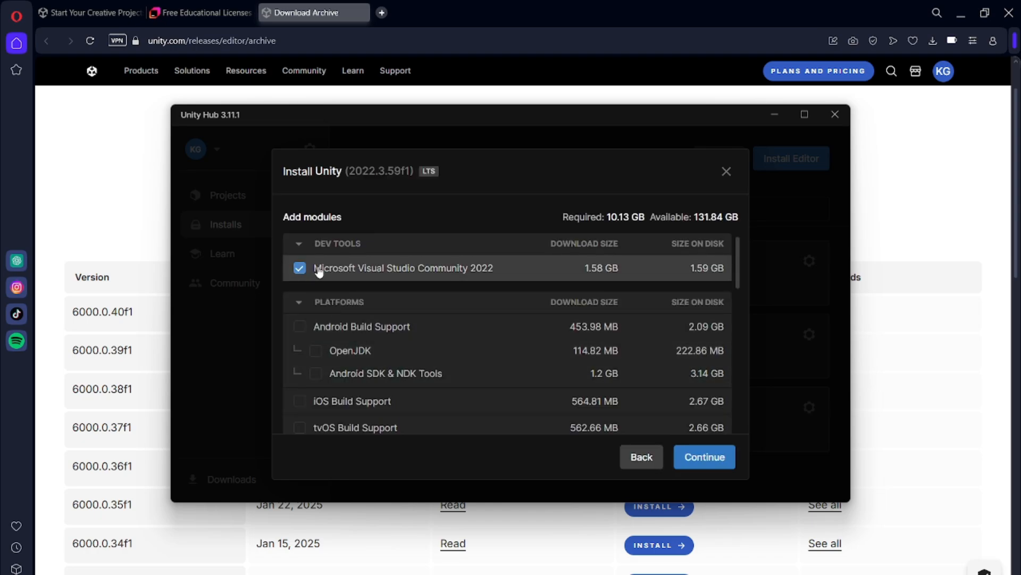
# - Exclude Microsoft Visual Studio Community 2022 from the modules for the Unity 2022.3.59f1 installation
pyautogui.scroll(-3, 532, 388)
pyautogui.scroll(3, 531, 388)
pyautogui.click(379, 277)
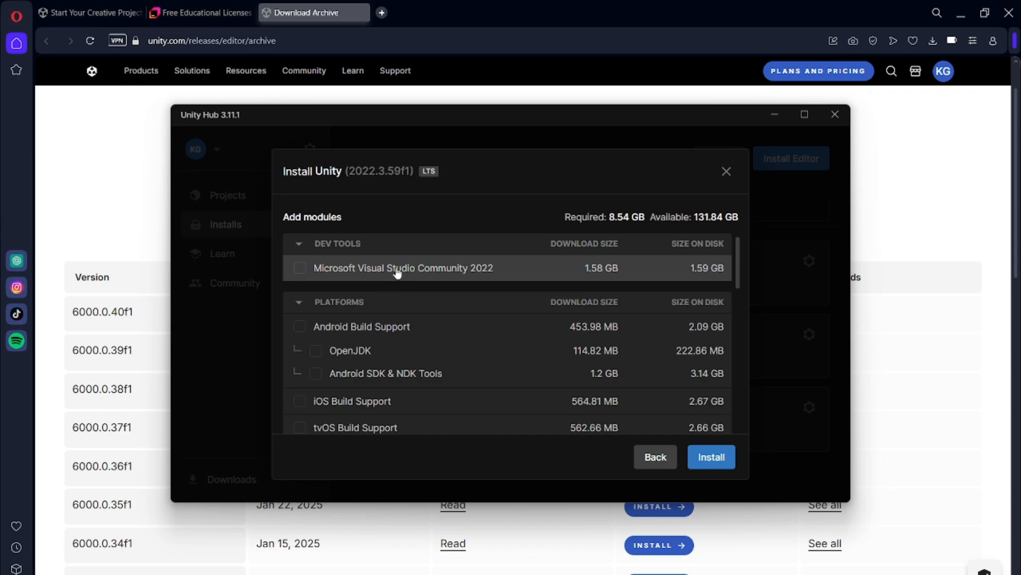
# - Add the Windows Build Support (IL2CPP) module to the installation and review the remaining platform, language pack and documentation modules
pyautogui.scroll(-2, 478, 354)
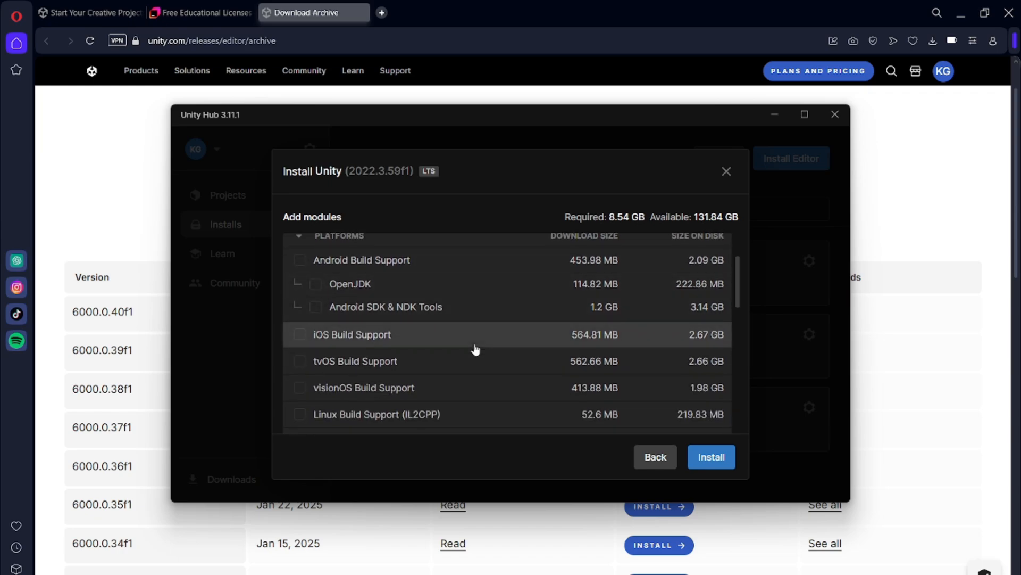
pyautogui.scroll(2, 476, 350)
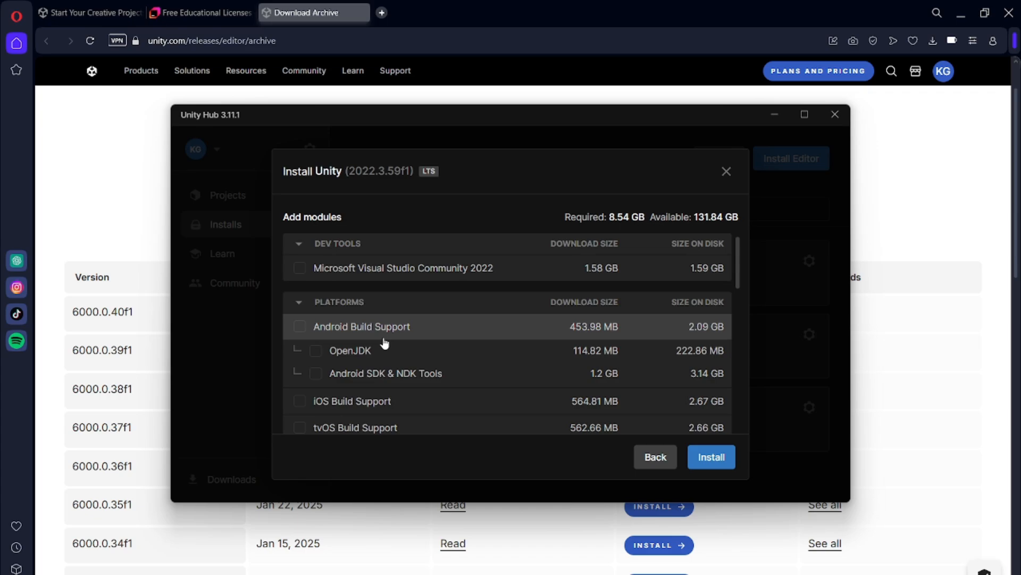
pyautogui.scroll(-2, 385, 344)
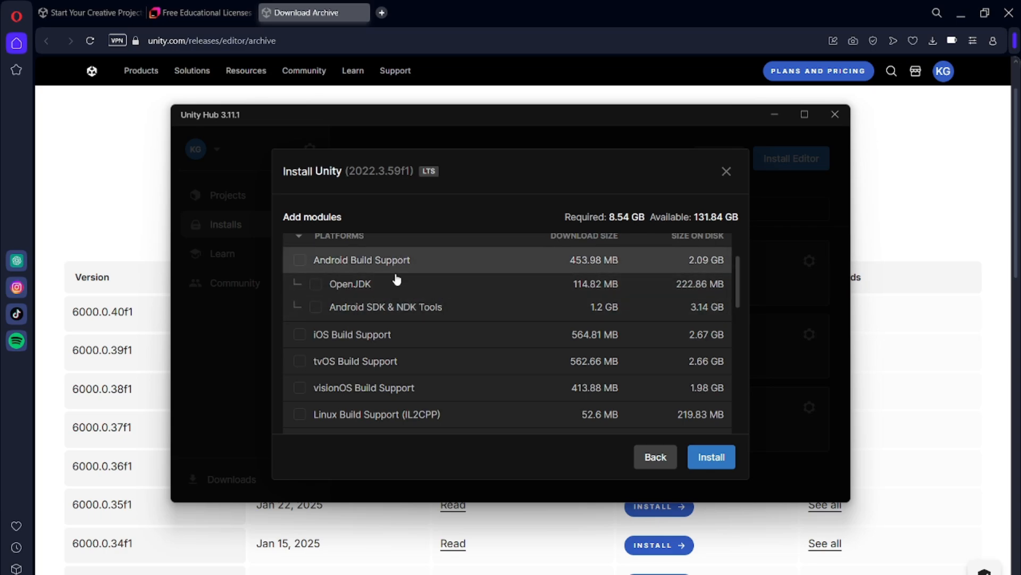
pyautogui.scroll(-4, 413, 353)
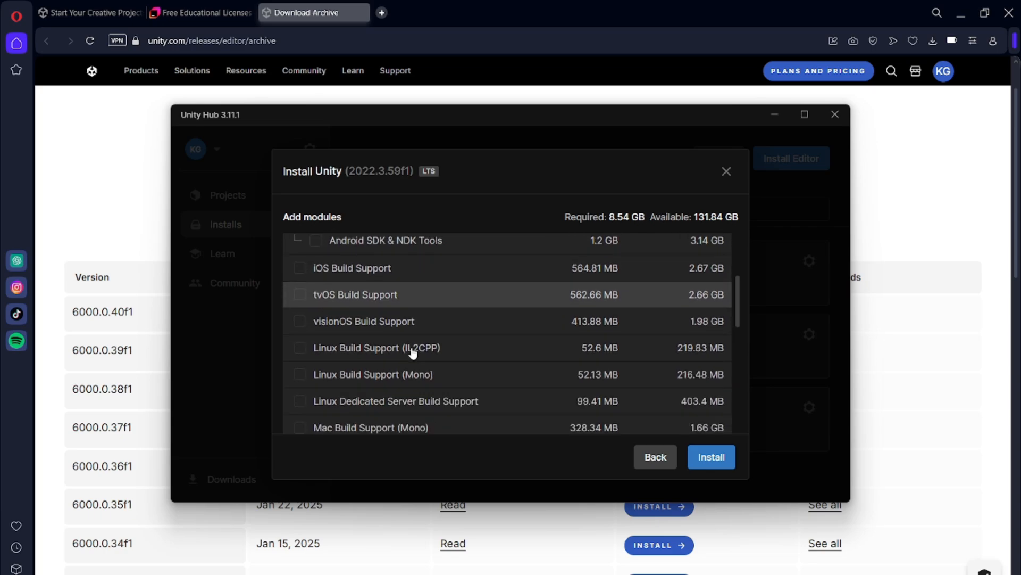
pyautogui.scroll(-2, 413, 351)
pyautogui.scroll(-2, 398, 372)
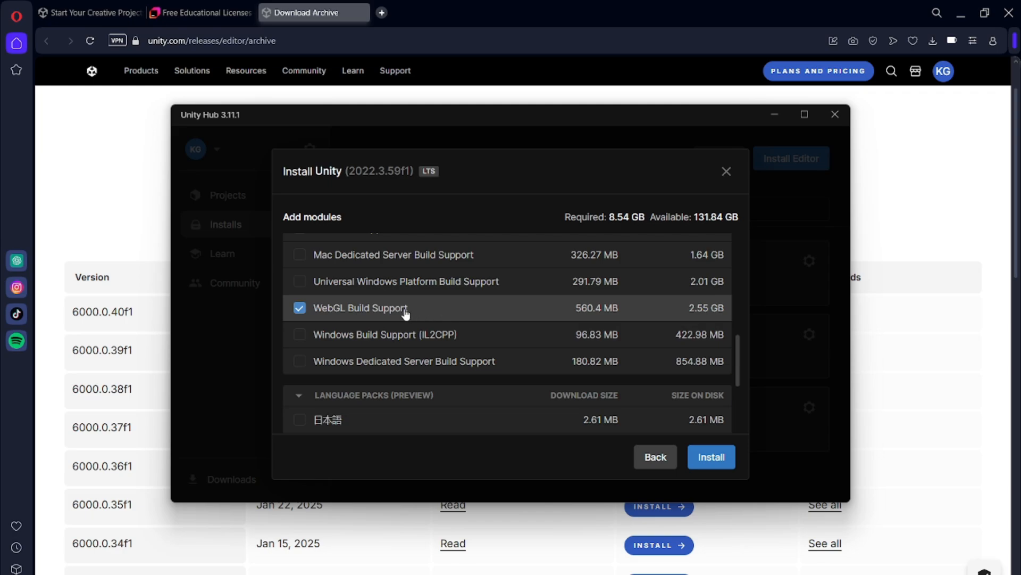
pyautogui.click(336, 336)
pyautogui.scroll(1, 559, 339)
pyautogui.scroll(-2, 558, 338)
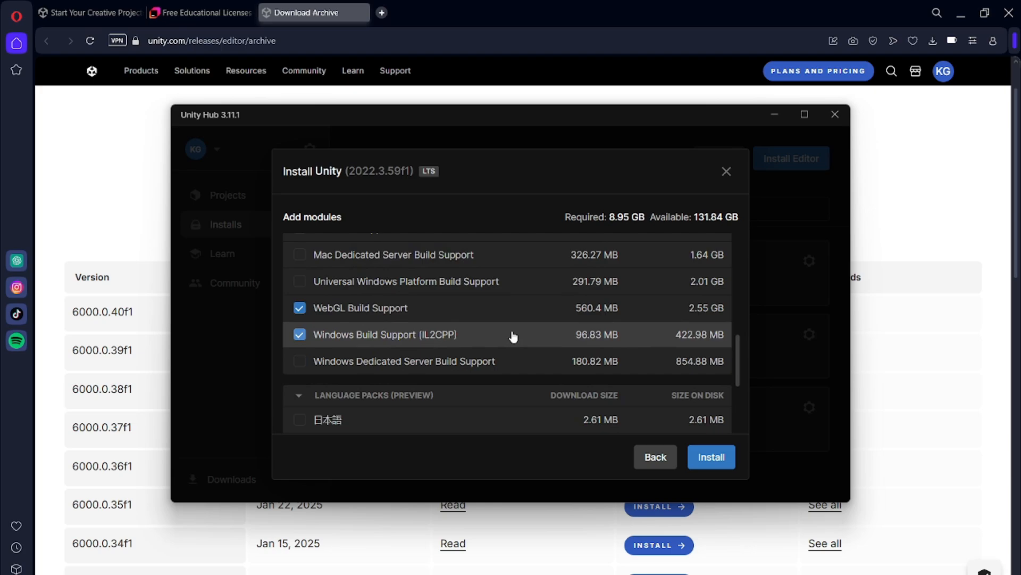
pyautogui.scroll(2, 511, 335)
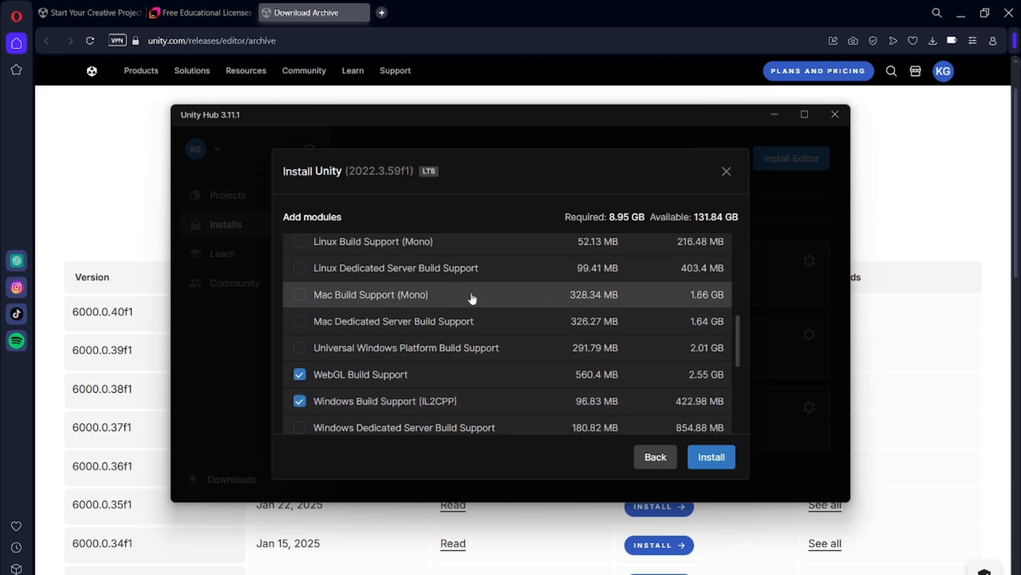
pyautogui.scroll(-4, 406, 319)
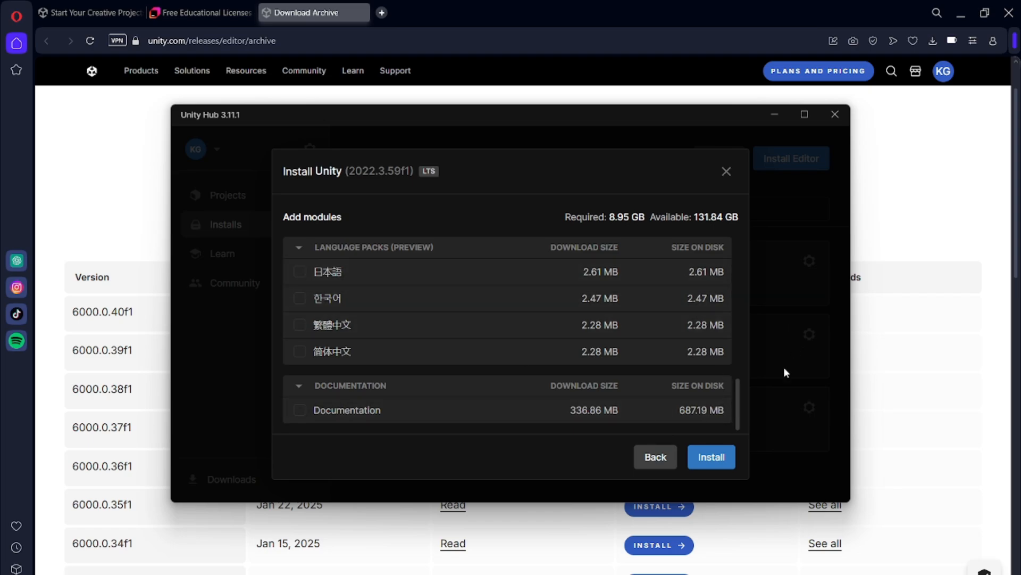
# - Start installing Unity 2022.3.59f1 LTS with the selected modules
pyautogui.click(712, 459)
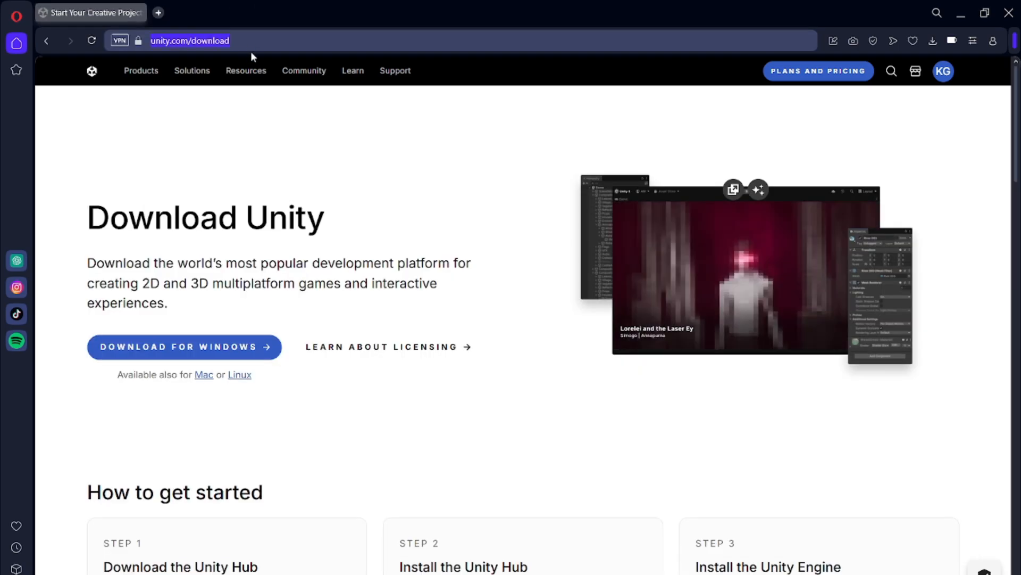
# - Find the JetBrains website and open its free educational license page for students and teachers
pyautogui.moveTo(271, 67)
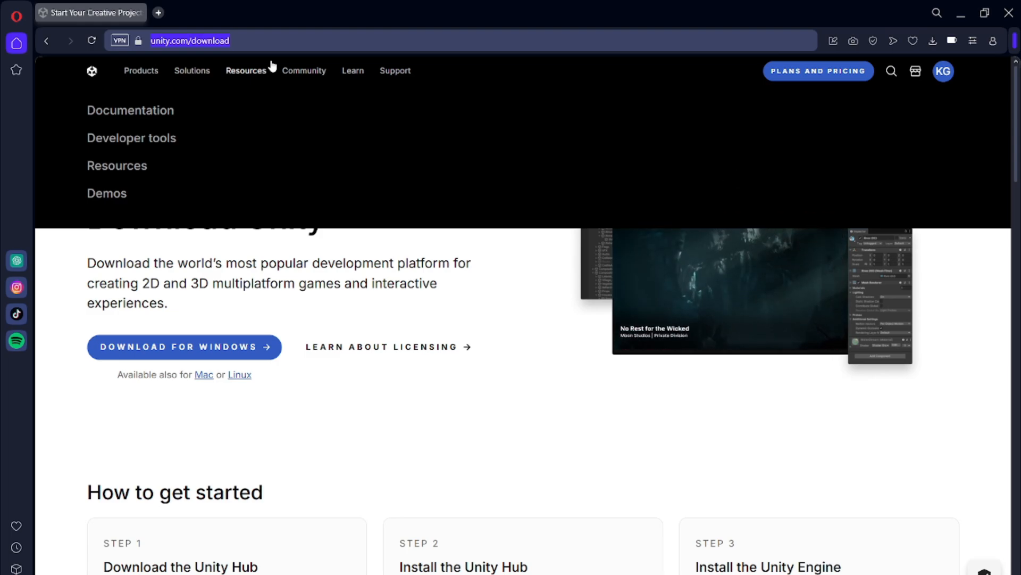
pyautogui.write('jetb')
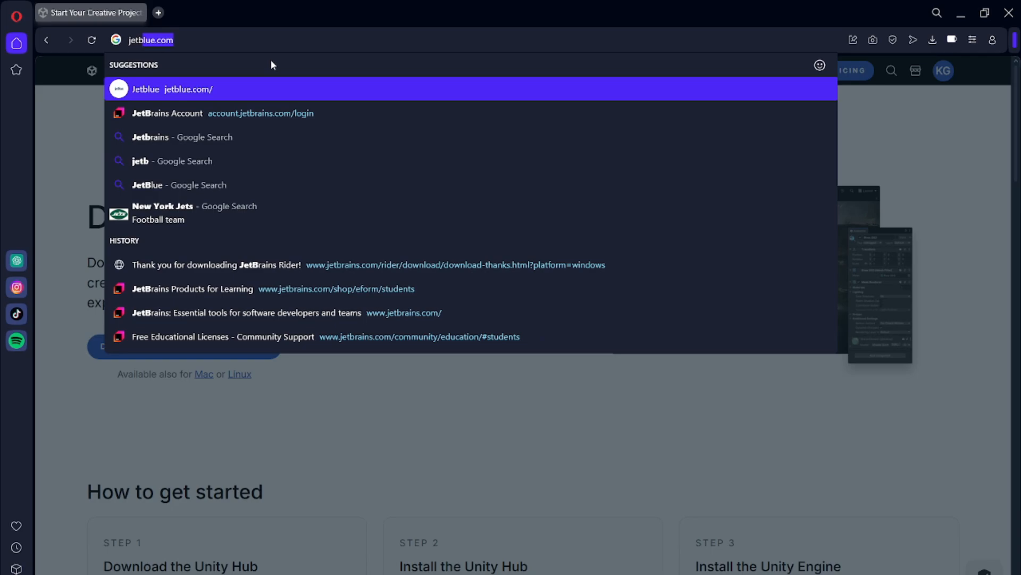
pyautogui.write('rains')
pyautogui.press('Return')
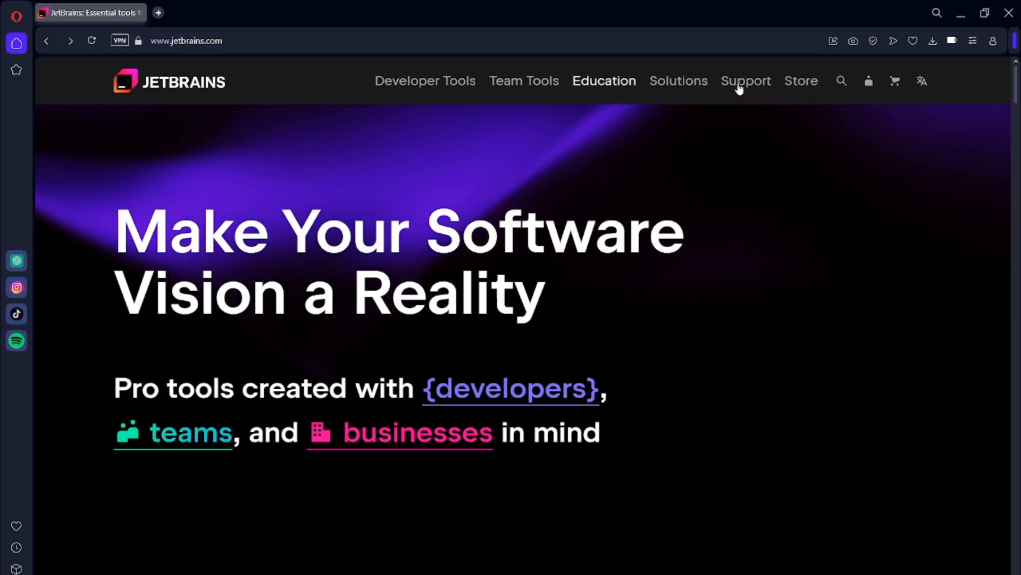
pyautogui.click(604, 83)
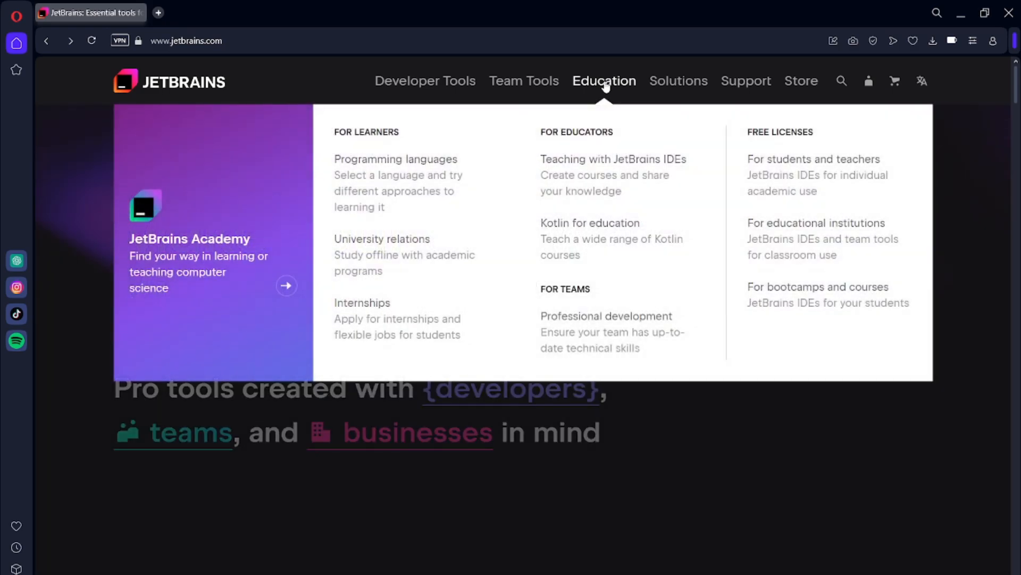
pyautogui.click(820, 161)
# - Review the individual license eligibility and usage terms, and start the application for free access to all JetBrains developer tools
pyautogui.scroll(-7, 681, 413)
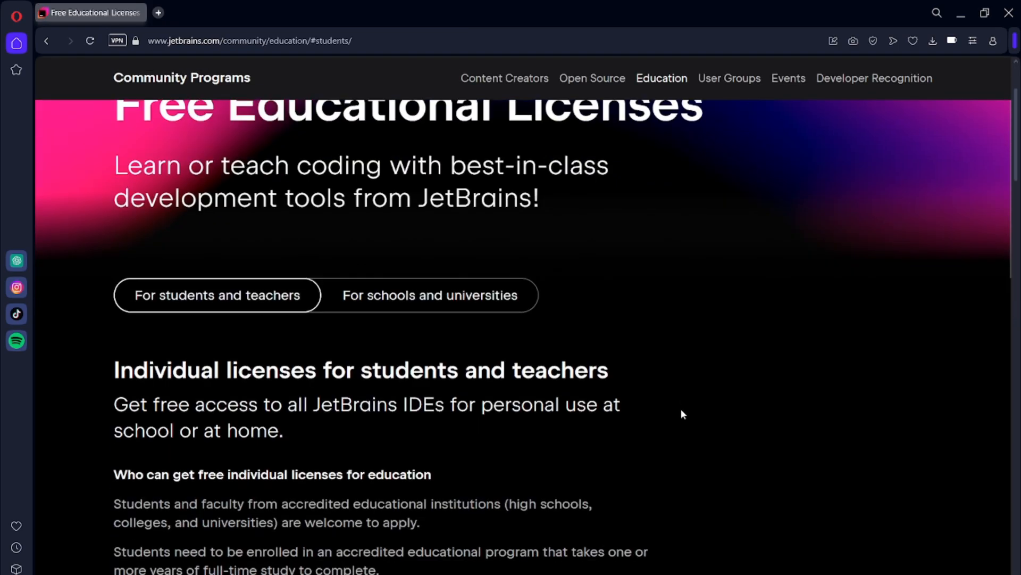
pyautogui.scroll(1, 475, 345)
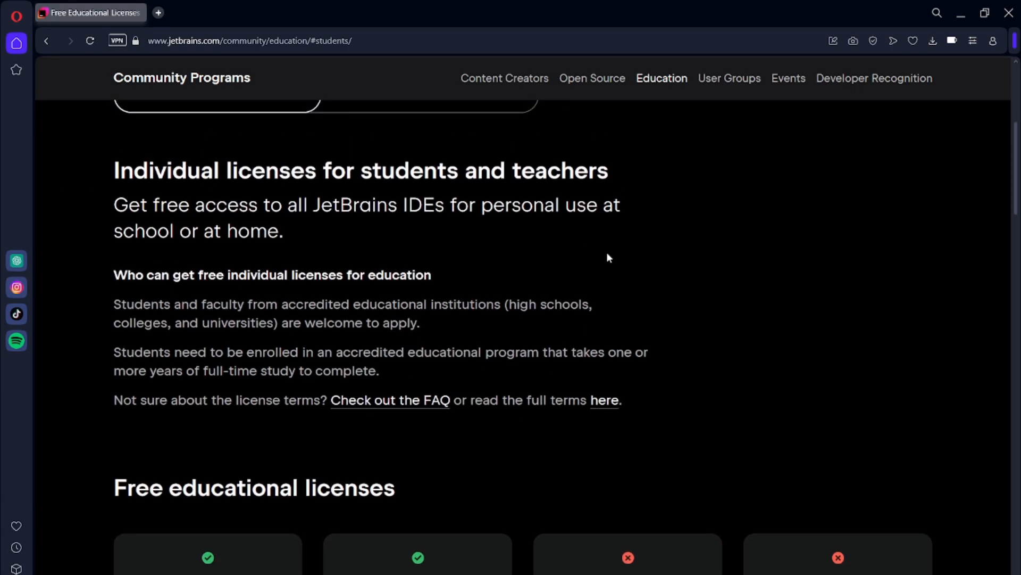
pyautogui.scroll(-1, 540, 195)
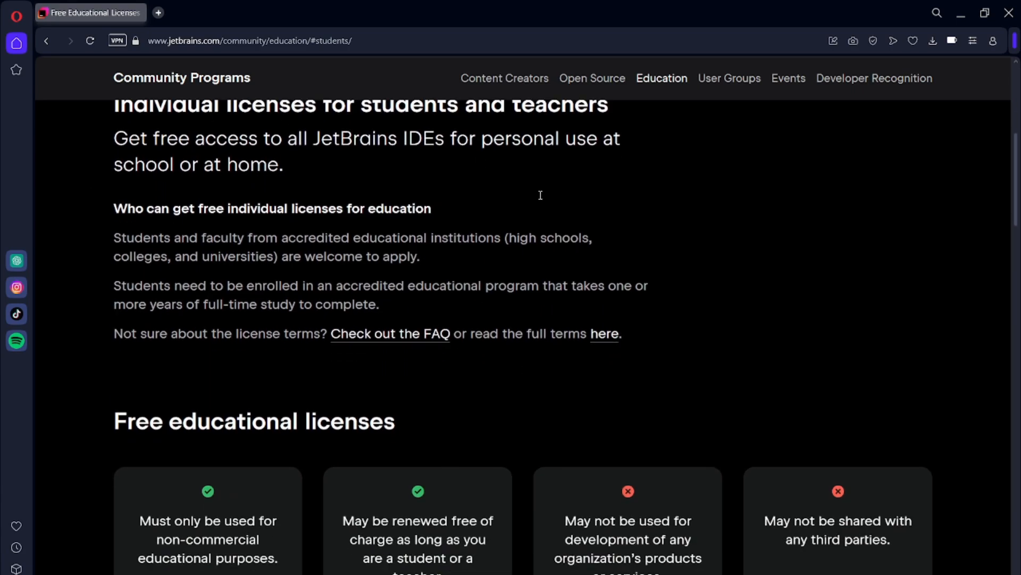
pyautogui.scroll(-6, 518, 228)
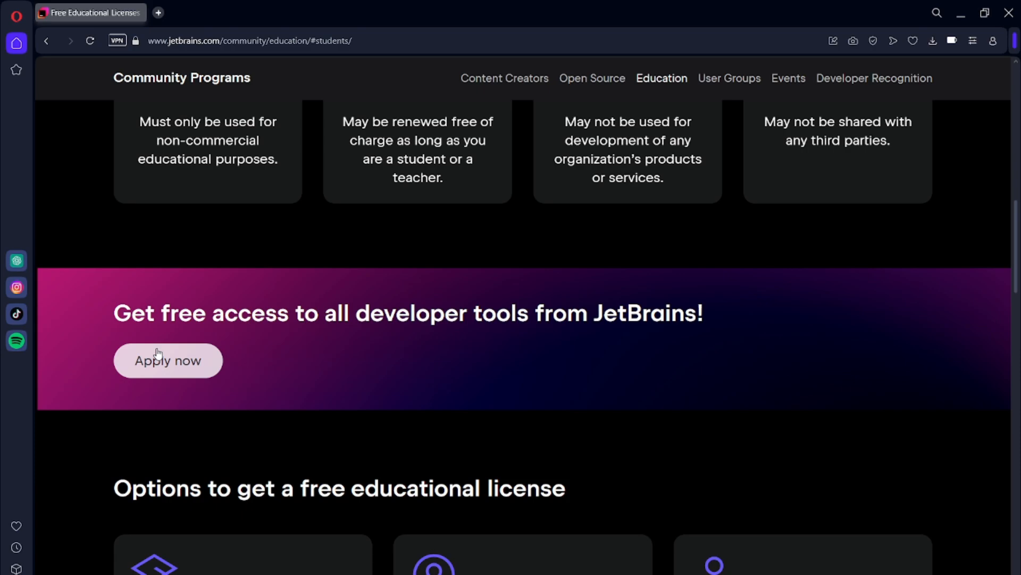
pyautogui.click(186, 373)
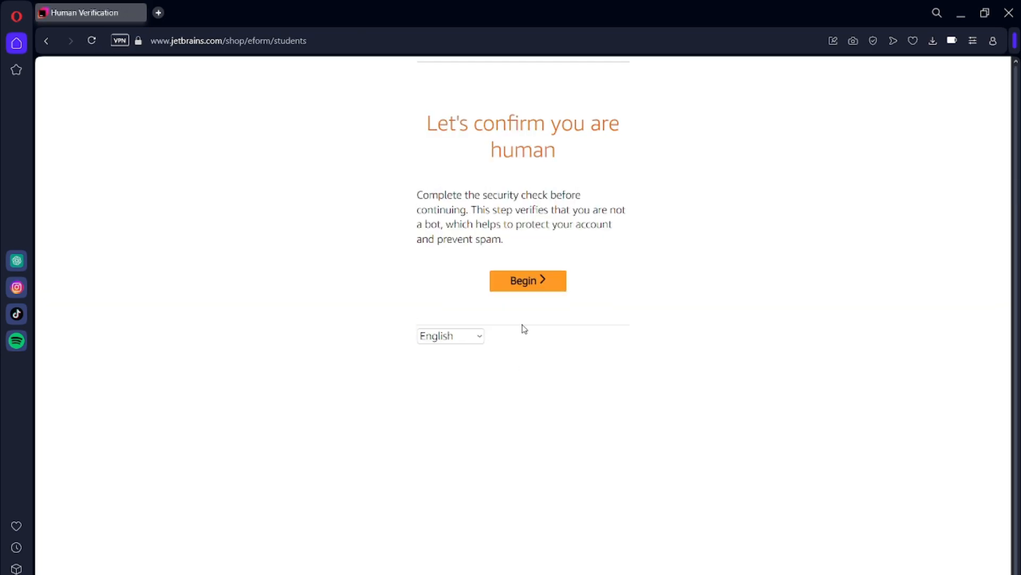
# - Complete the human verification by selecting all five chair pictures and confirming the selection
pyautogui.click(513, 282)
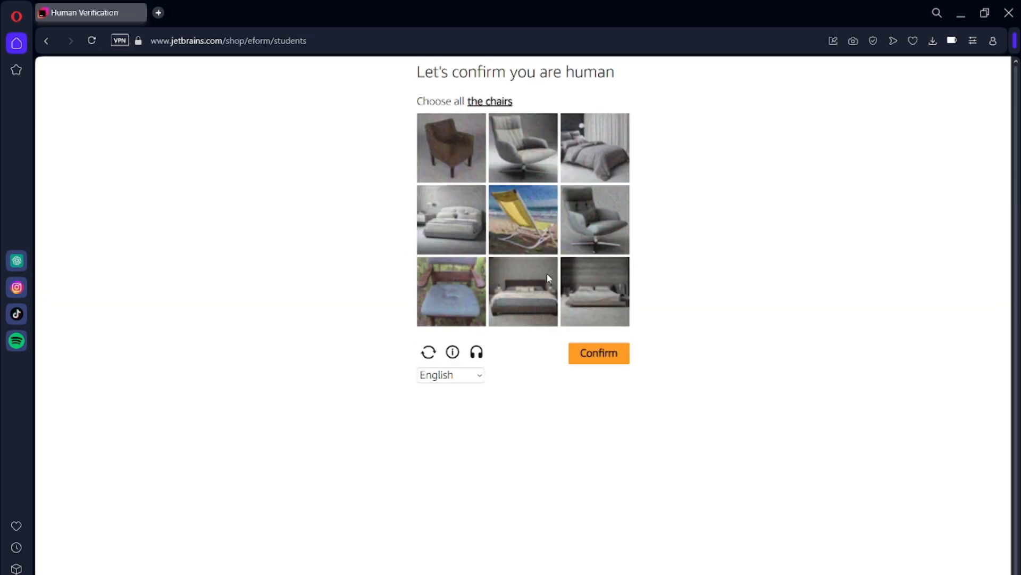
pyautogui.click(433, 147)
pyautogui.click(520, 153)
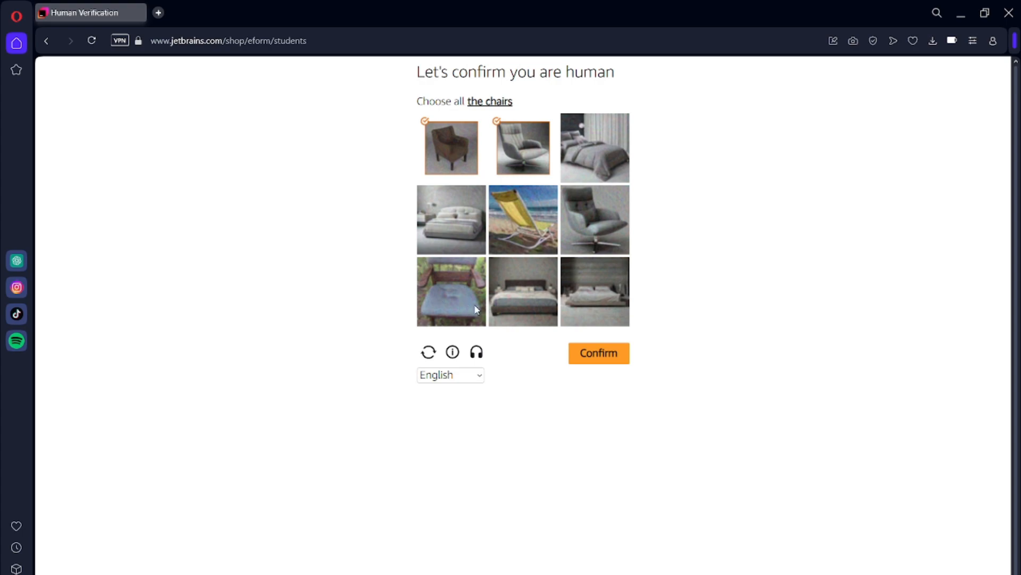
pyautogui.click(584, 221)
pyautogui.click(500, 229)
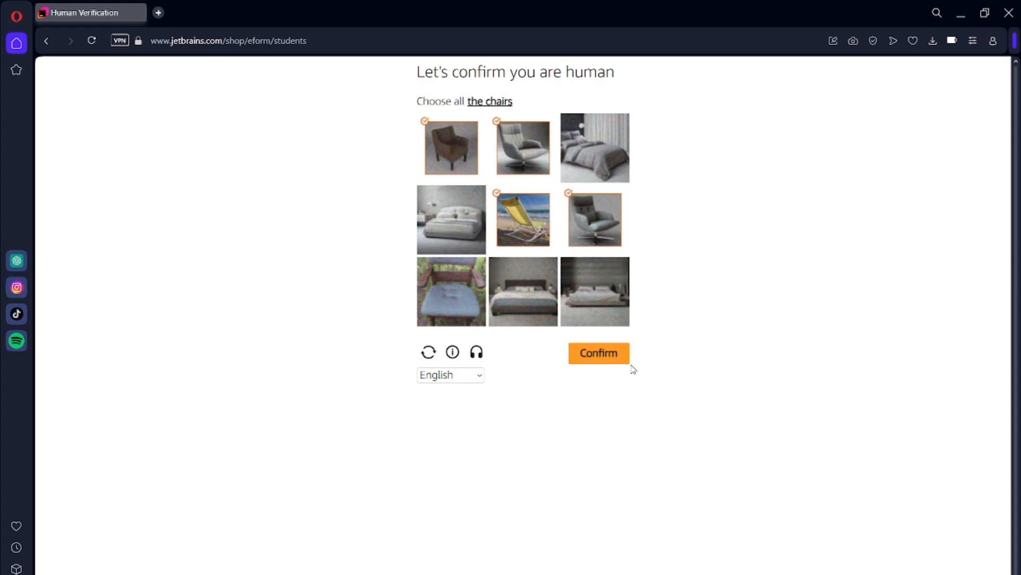
pyautogui.click(455, 316)
pyautogui.click(598, 353)
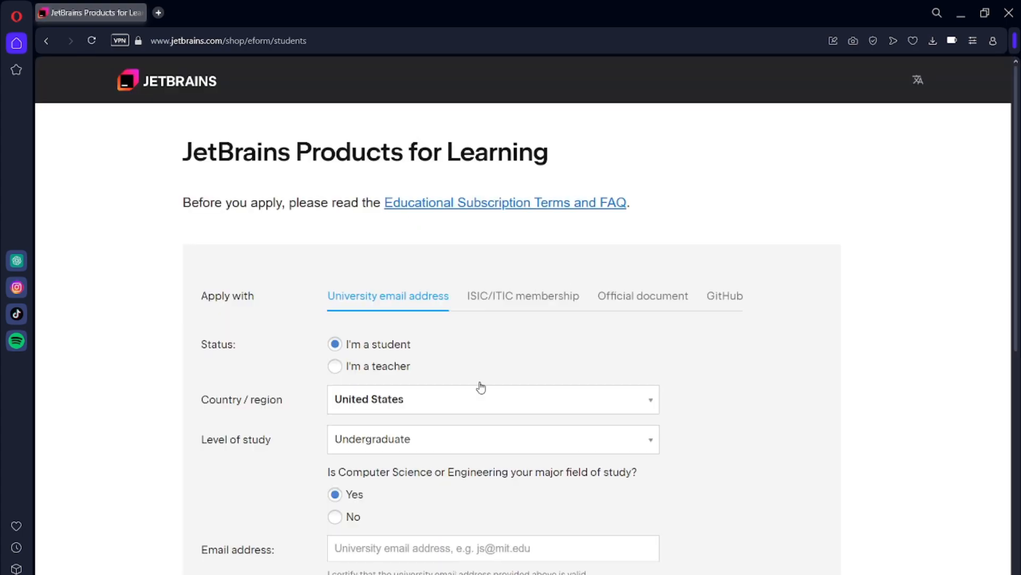
# - Examine the student application fields for status, country, level of study, university email address, name and account agreement
pyautogui.scroll(-2, 346, 221)
pyautogui.scroll(-1, 402, 312)
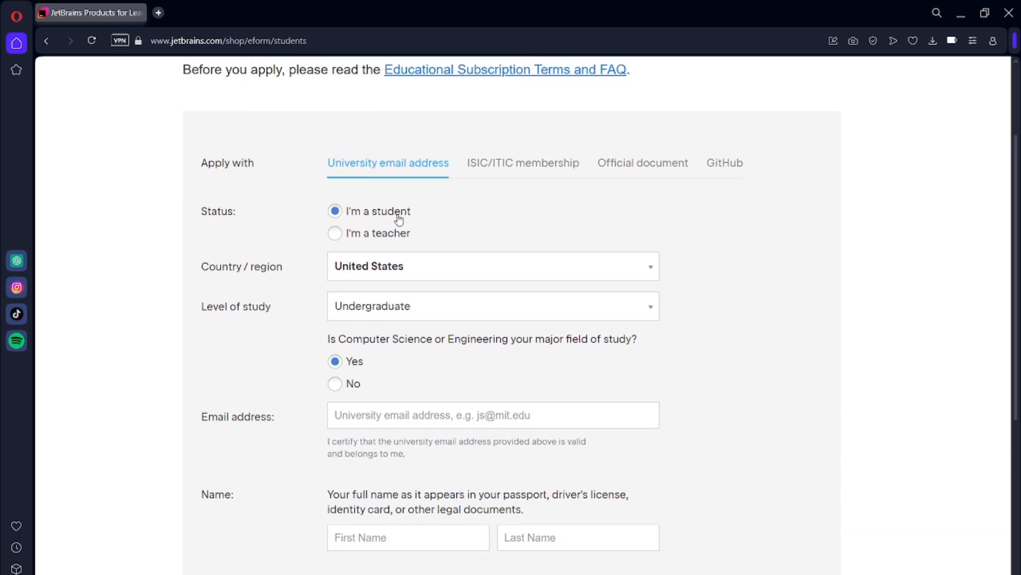
pyautogui.scroll(-1, 464, 298)
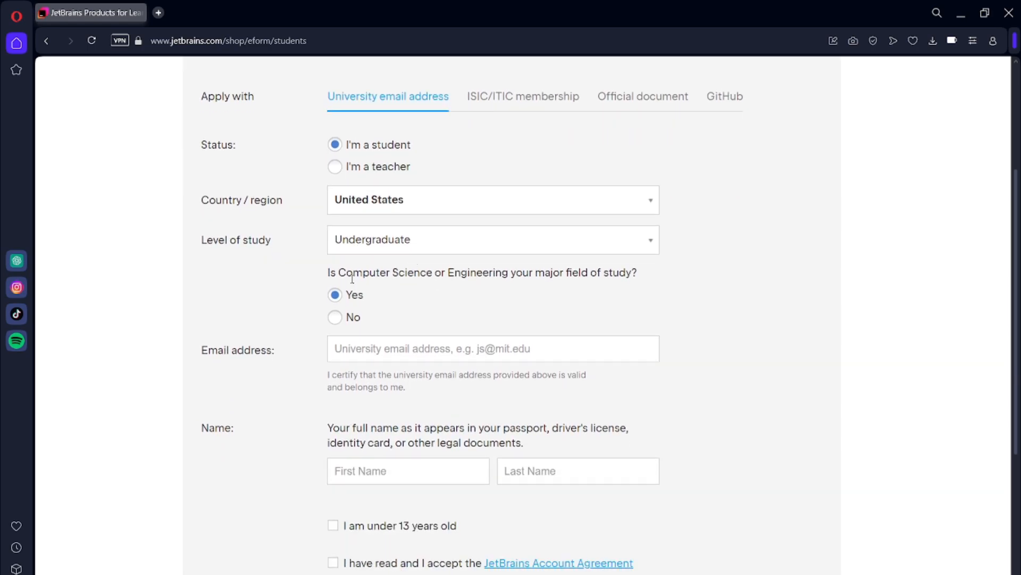
pyautogui.scroll(-1, 352, 277)
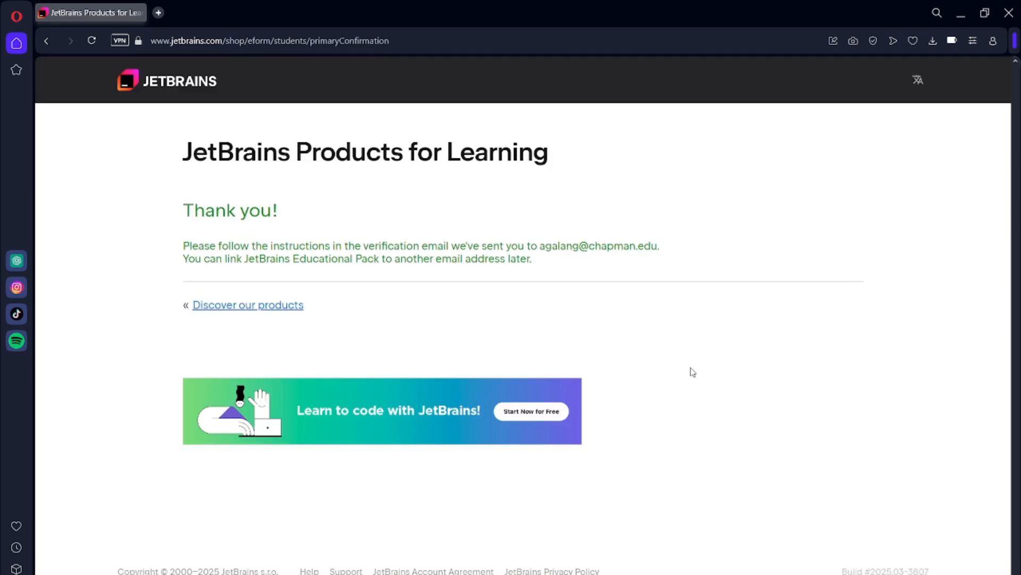
# - Open a separate page for the verification email, get started with the JetBrains Educational Pack, and accept its Toolbox Subscription Agreement for Students and Teachers
pyautogui.click(160, 13)
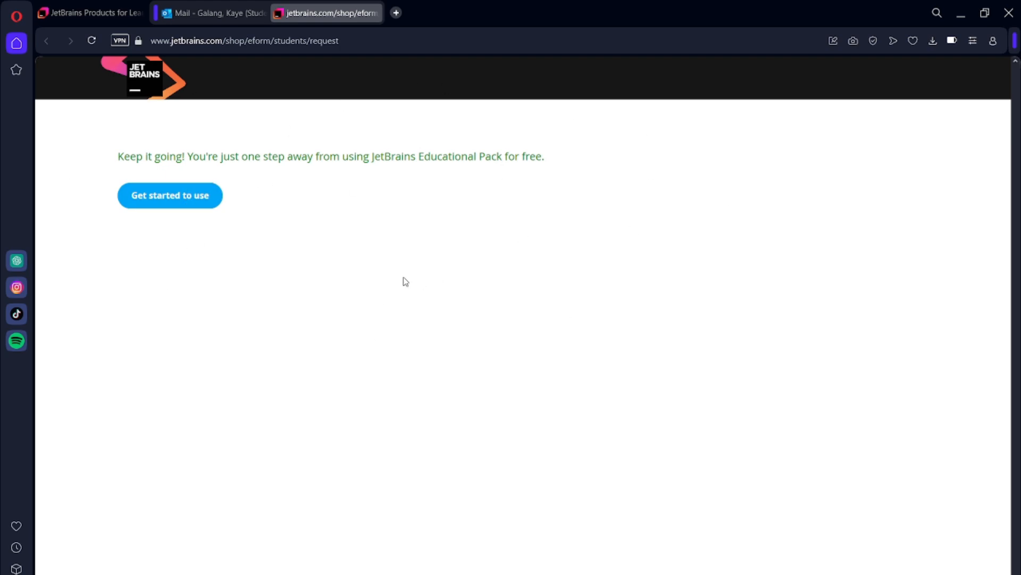
pyautogui.click(196, 200)
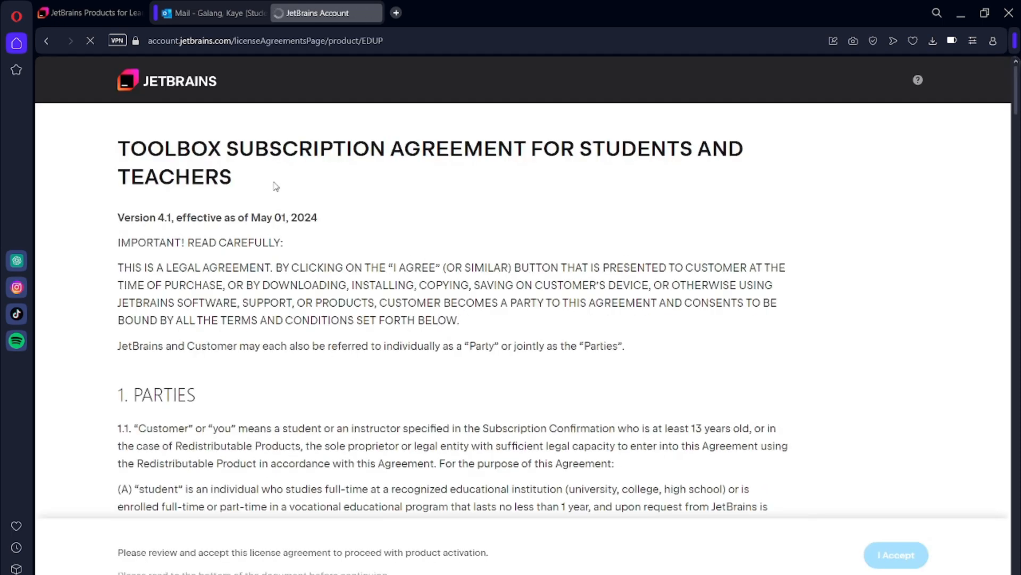
pyautogui.scroll(-20, 482, 289)
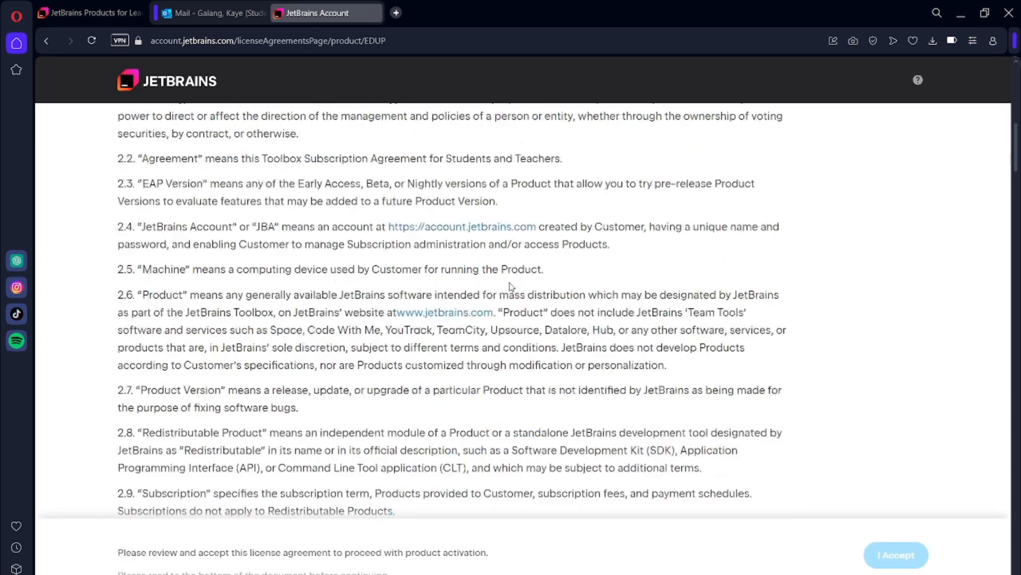
pyautogui.scroll(-20, 482, 289)
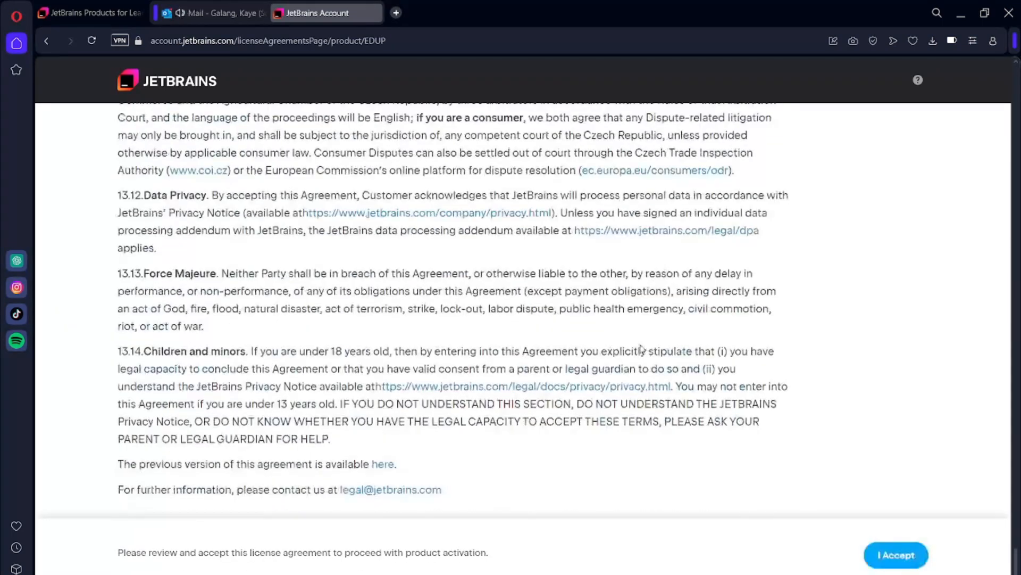
pyautogui.click(896, 554)
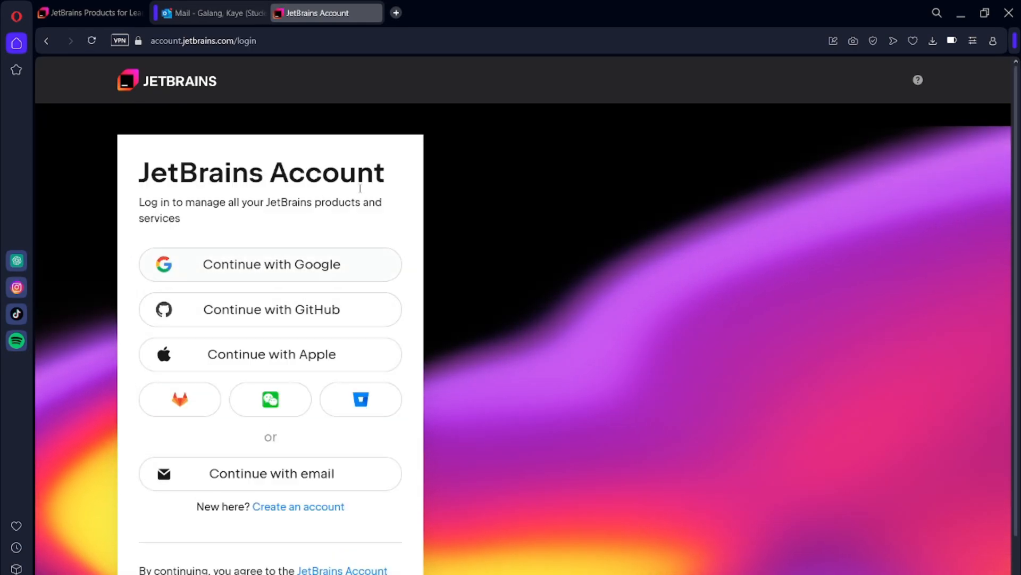
# - Review the JetBrains Account sign-in options and continue with Google
pyautogui.scroll(-1, 385, 452)
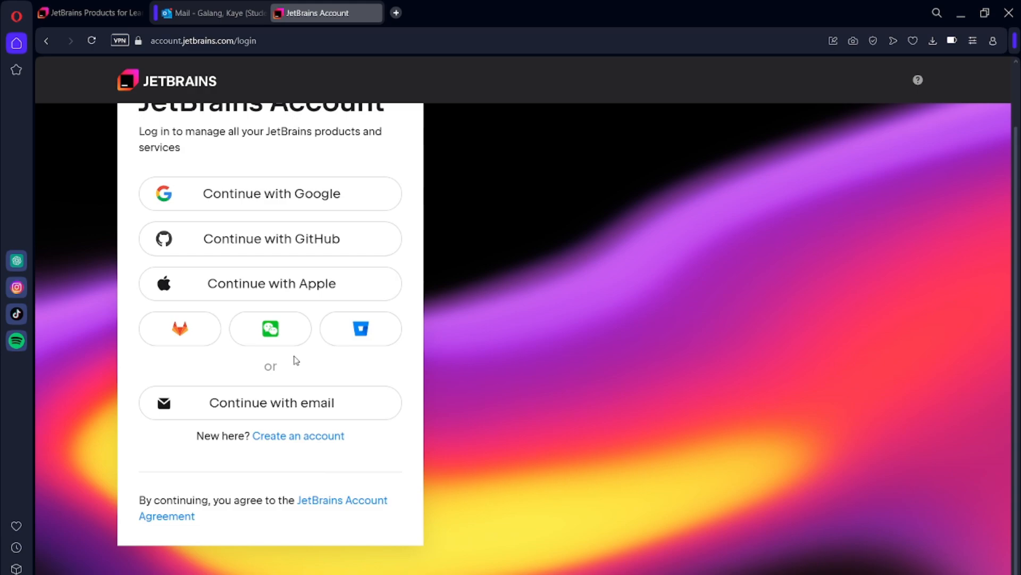
pyautogui.scroll(1, 296, 351)
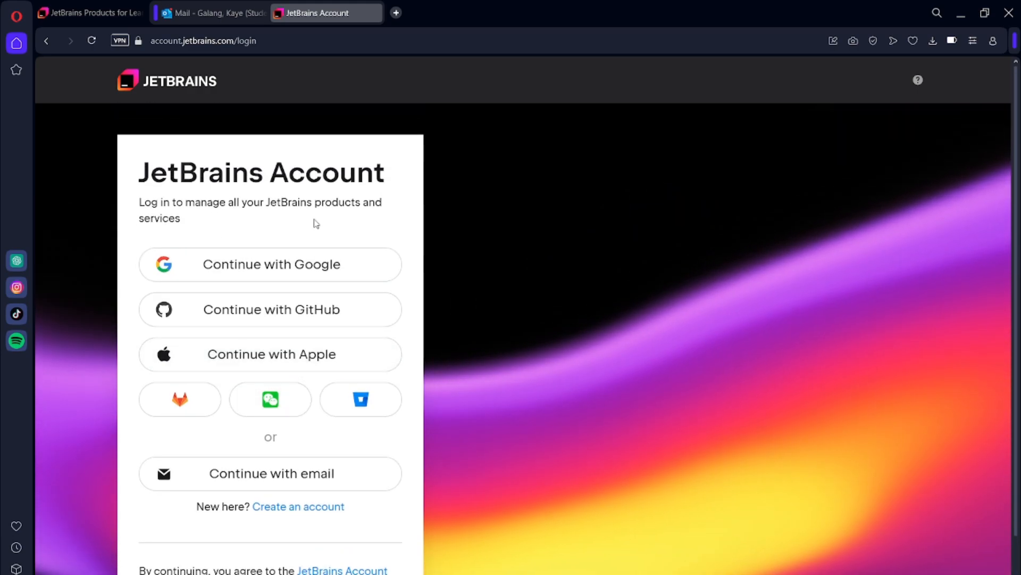
pyautogui.scroll(-1, 337, 278)
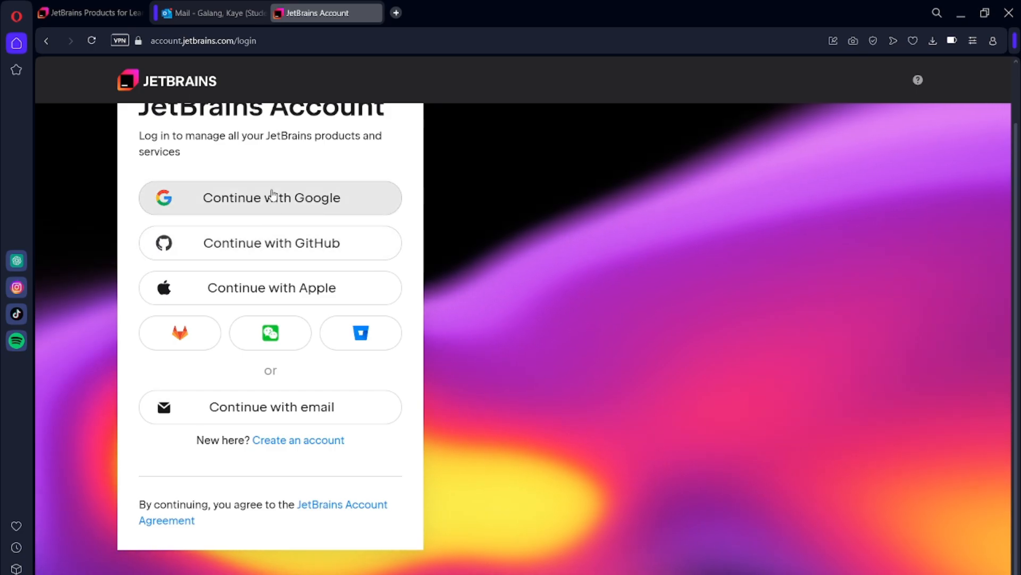
pyautogui.click(306, 209)
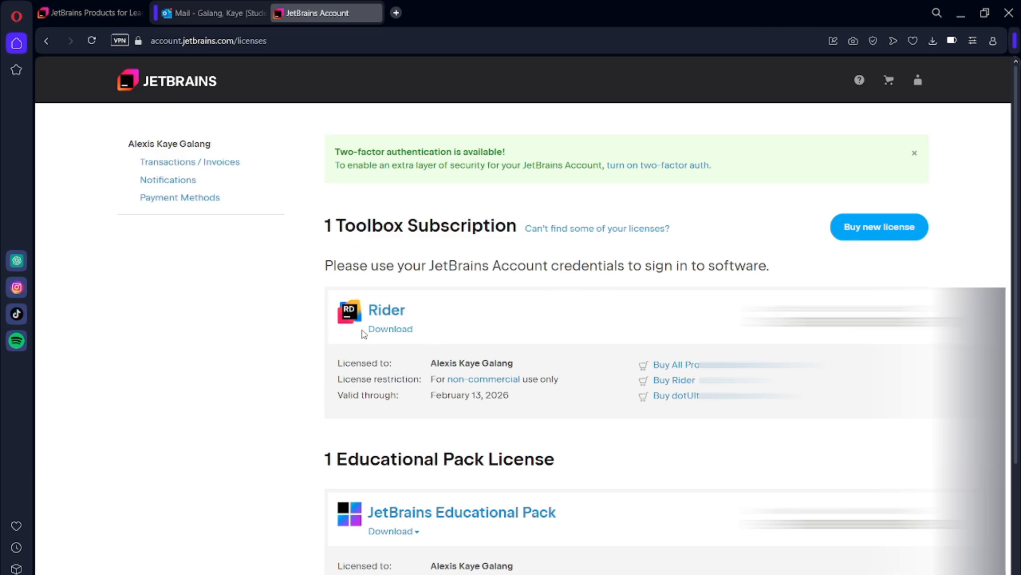
# - Download the standard Windows installer for Rider 2024.3.6 and save it as JetBrains.Rider-2024.3.6 in Downloads
pyautogui.click(393, 330)
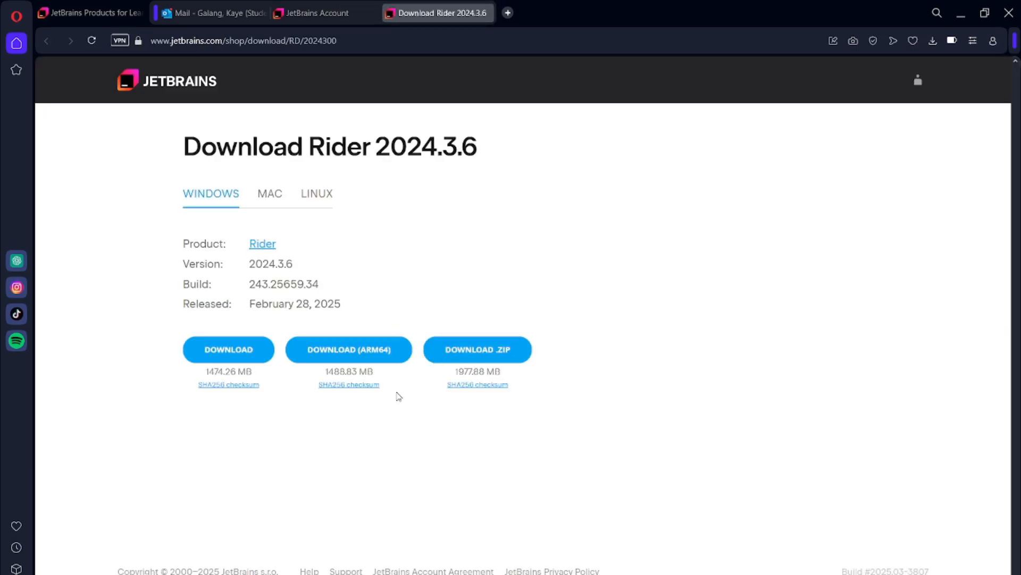
pyautogui.click(231, 355)
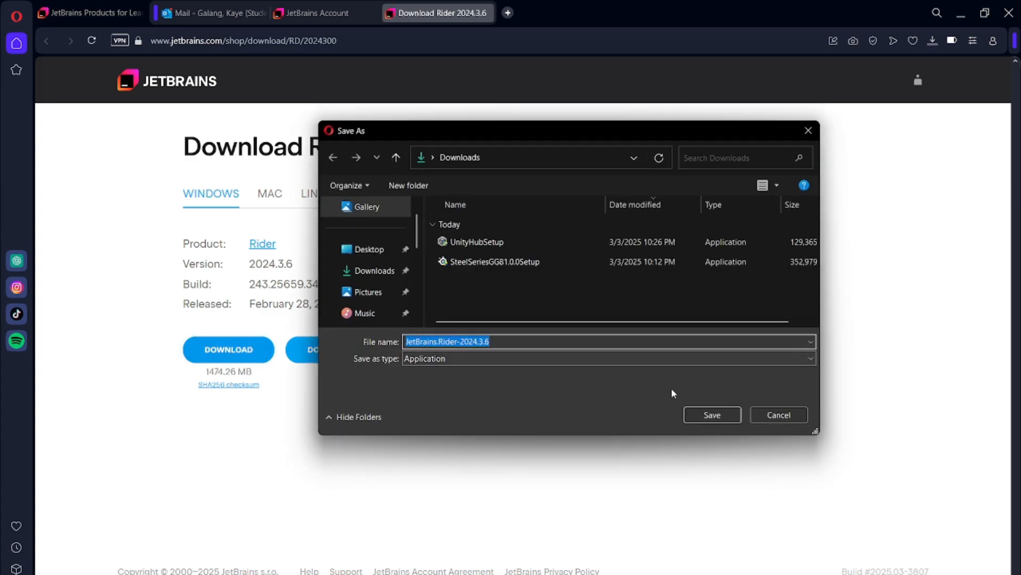
pyautogui.click(708, 420)
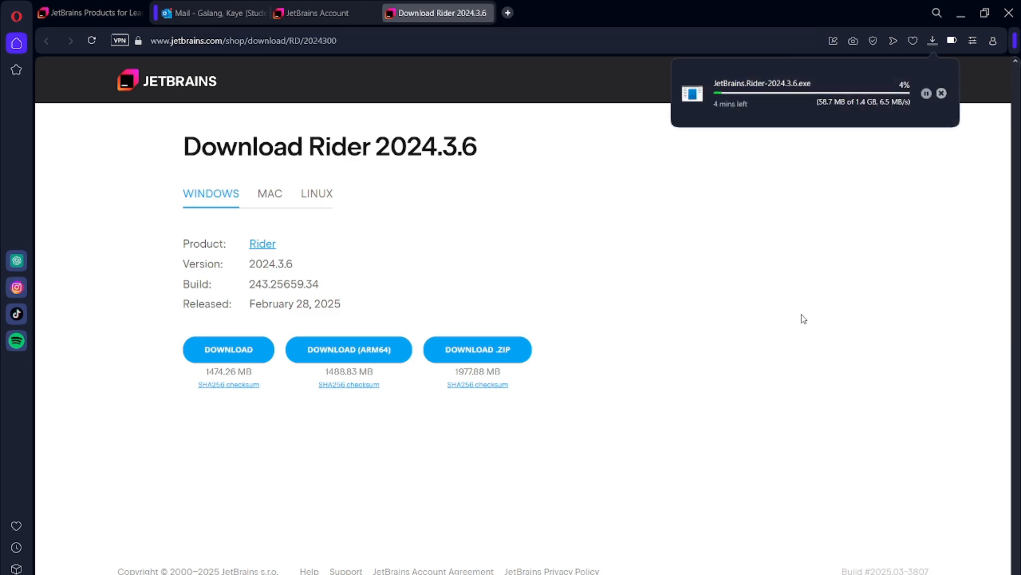
# - Run the downloaded Rider installer with the desktop shortcut, ETW Host Service and Microsoft Defender exclusions enabled, using the JetBrains Start Menu folder
pyautogui.click(792, 122)
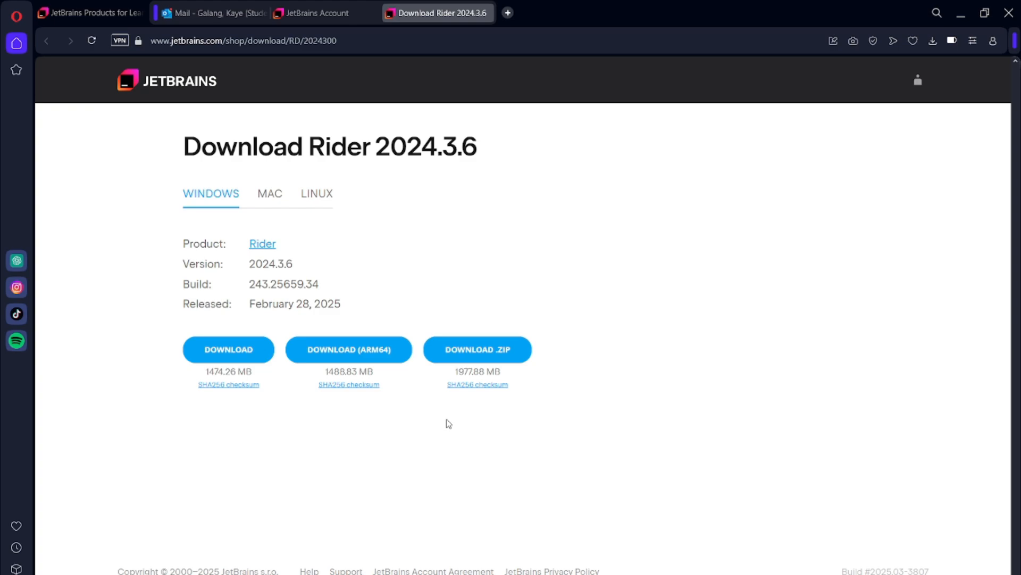
pyautogui.click(582, 416)
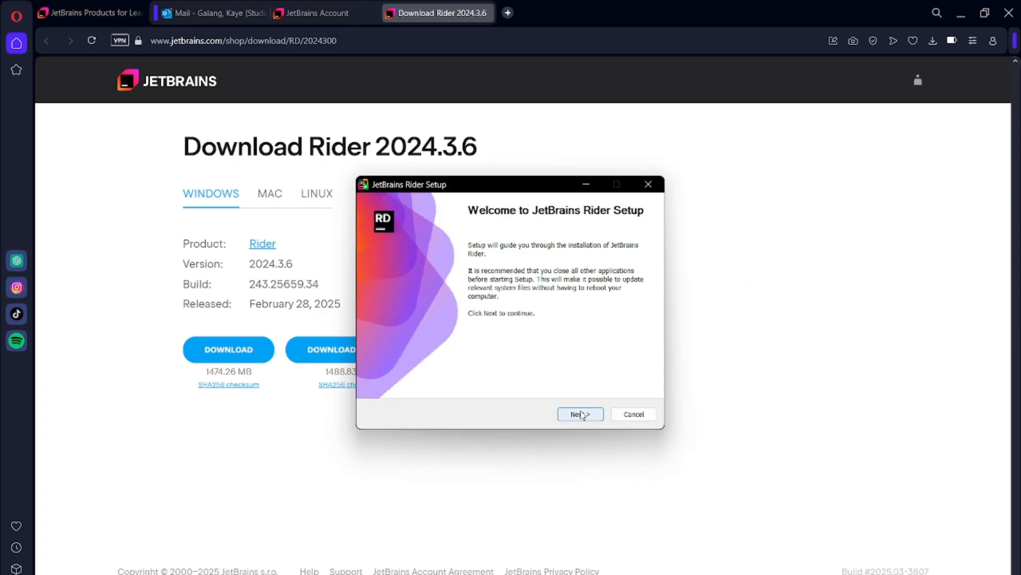
pyautogui.click(582, 414)
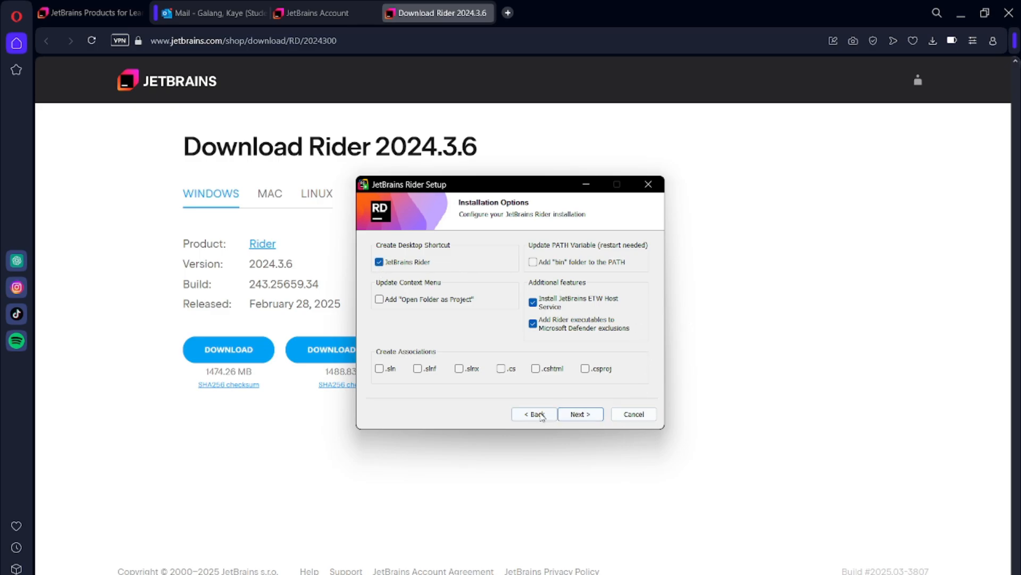
pyautogui.click(591, 417)
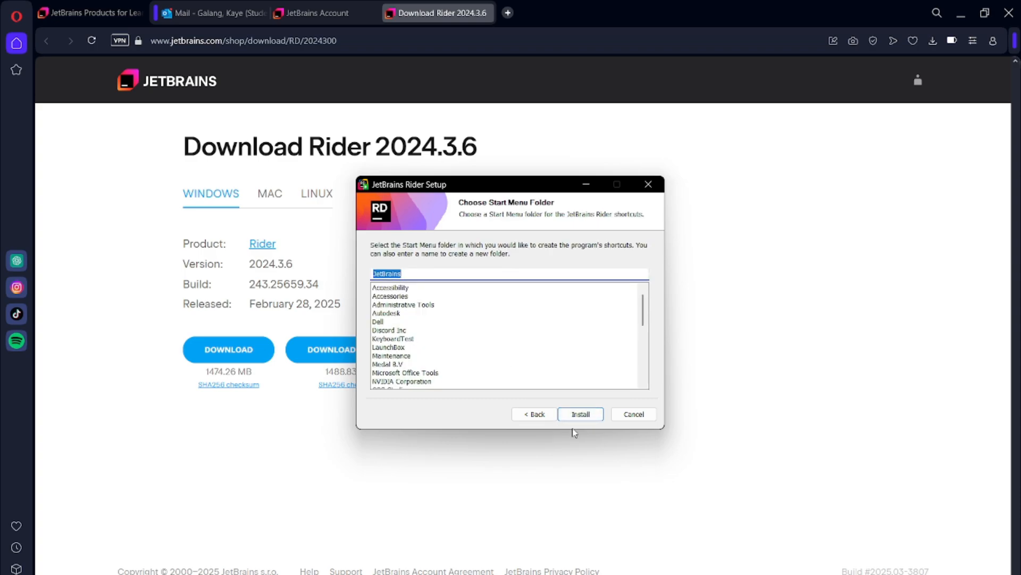
pyautogui.click(590, 414)
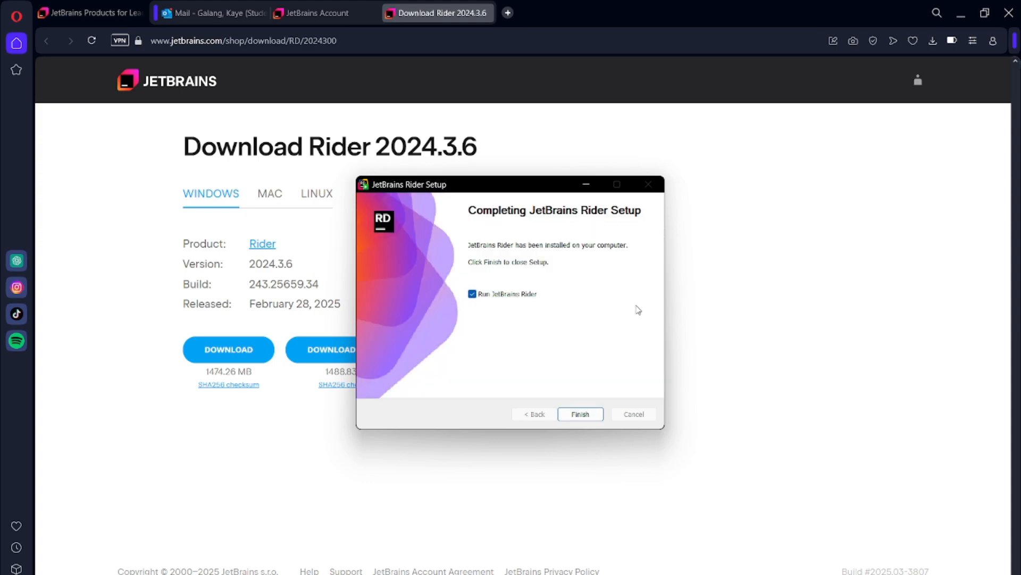
# - Turn off running JetBrains Rider on completion and finish the setup
pyautogui.click(472, 294)
pyautogui.click(580, 414)
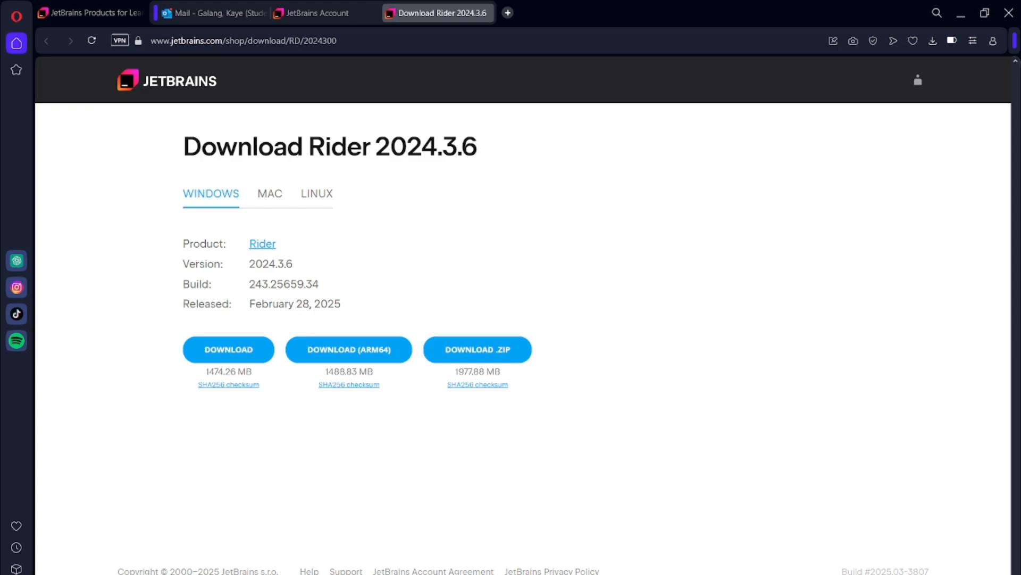
# - Switch to Unity Hub, close the downloads list and show the projects
pyautogui.hotkey('alt', 'Tab')
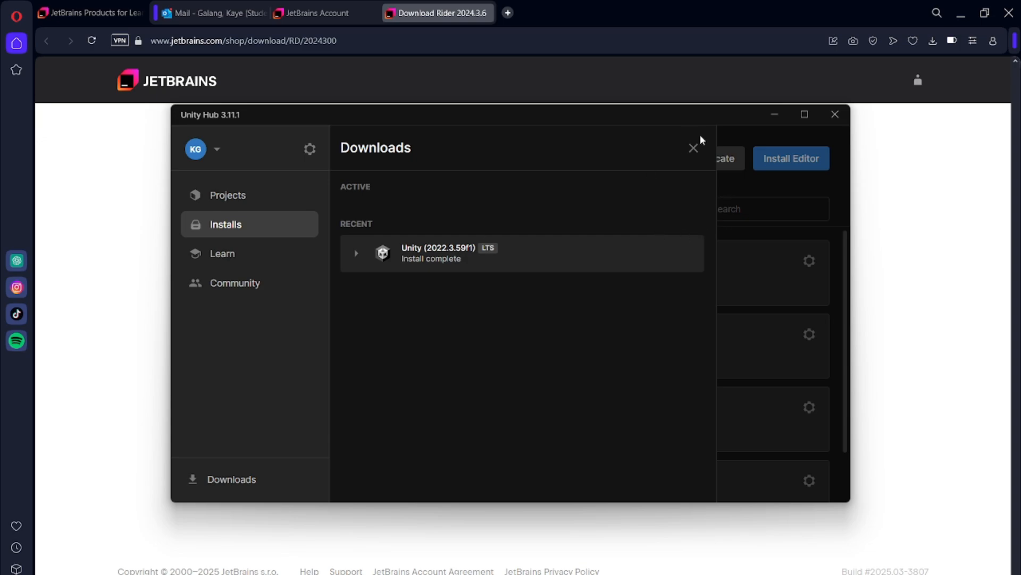
pyautogui.click(692, 147)
pyautogui.click(222, 192)
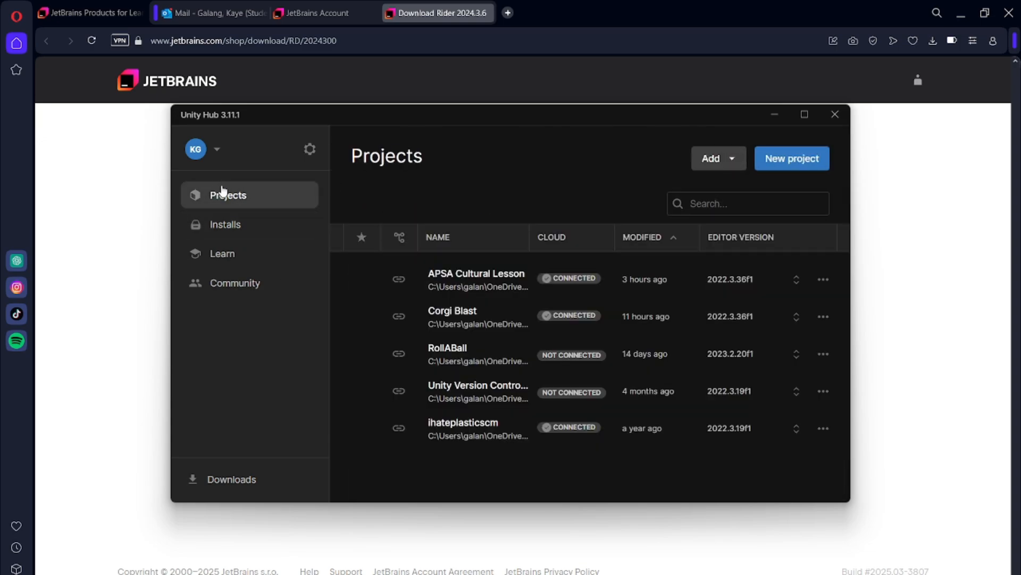
# - Create a new project named Test from the 3D (Built-In Render Pipeline) template with editor version 2022.3.59f1
pyautogui.click(723, 158)
pyautogui.click(781, 160)
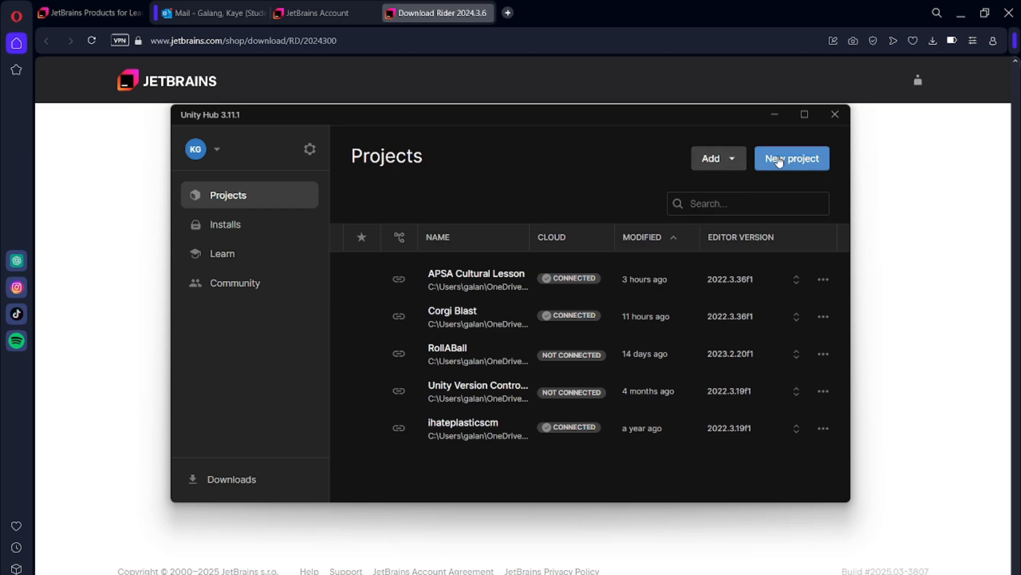
pyautogui.click(779, 159)
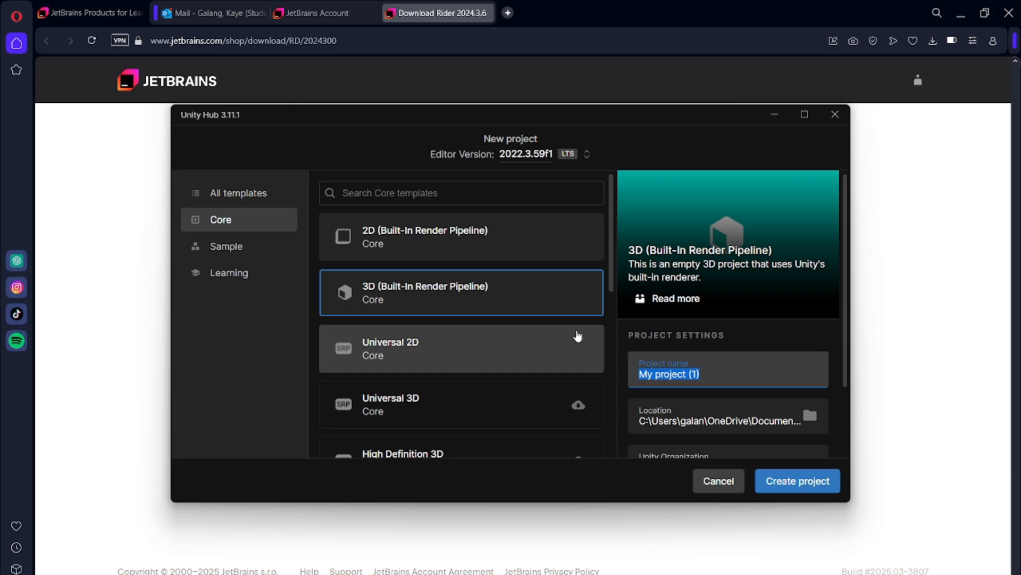
pyautogui.write('Test')
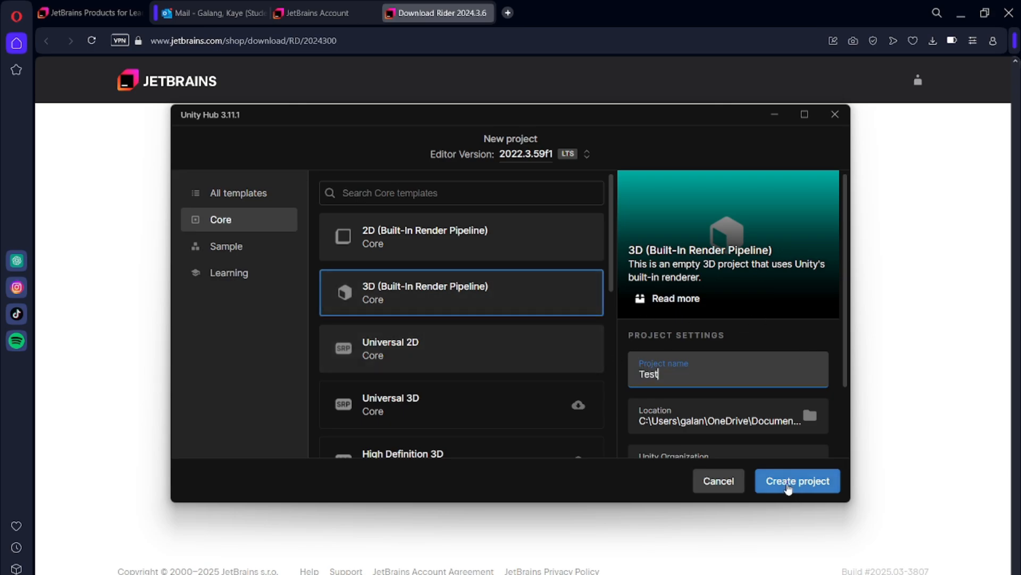
pyautogui.scroll(-1, 807, 451)
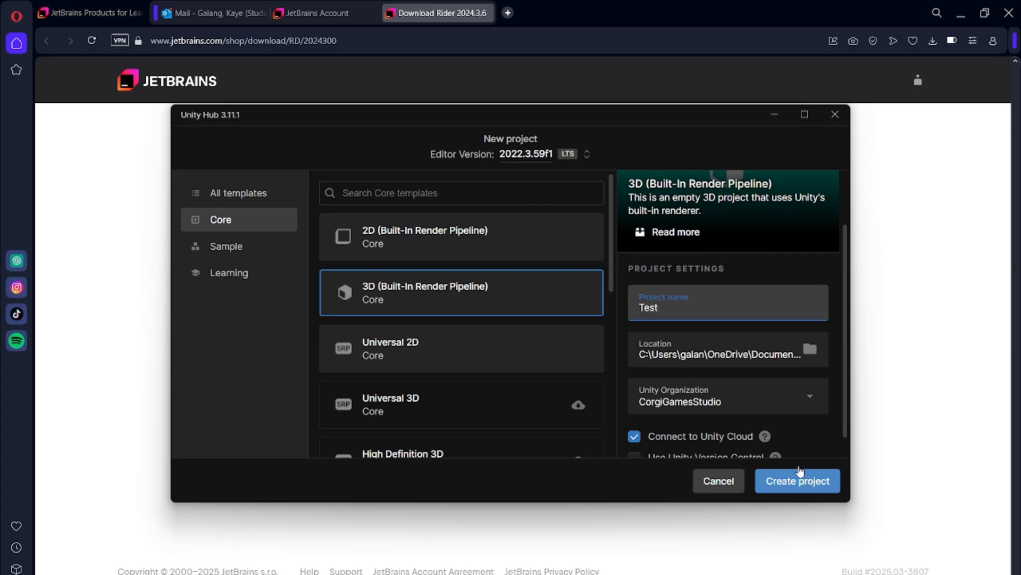
pyautogui.click(812, 482)
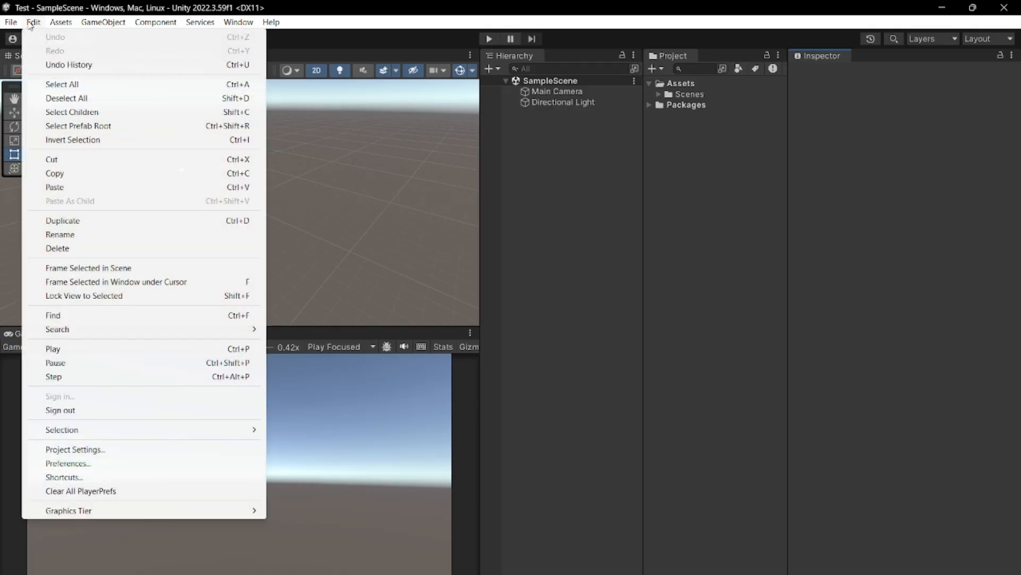
# - Choose Rider 2024.3.6 as the external script editor in the Unity preferences and close them
pyautogui.click(92, 463)
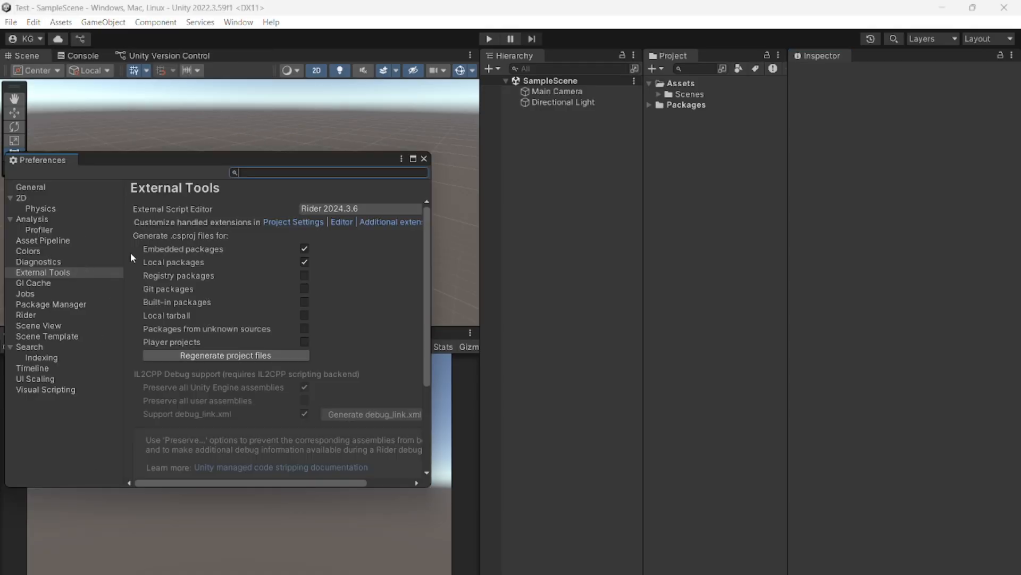
pyautogui.click(397, 209)
pyautogui.click(371, 238)
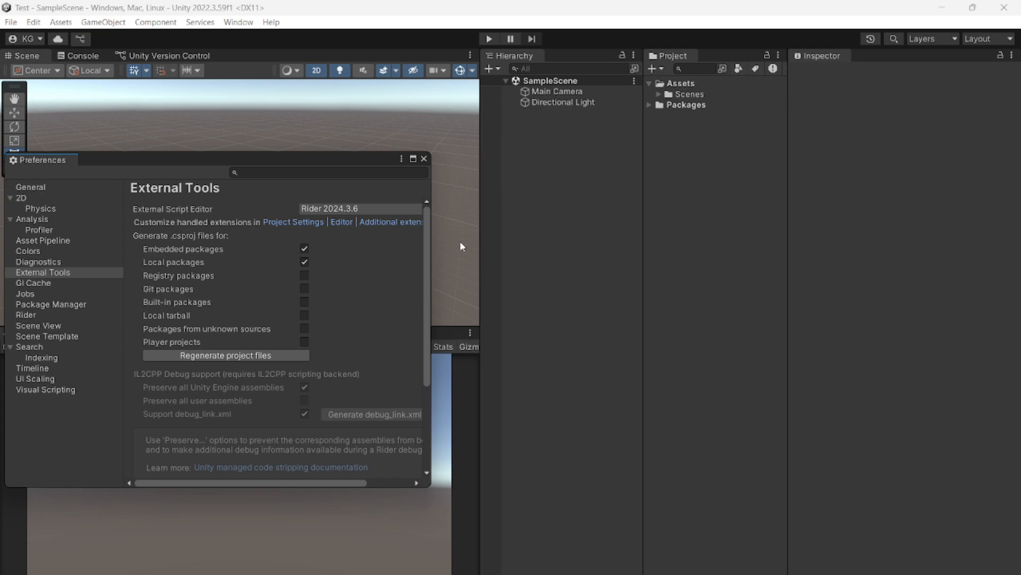
pyautogui.click(424, 159)
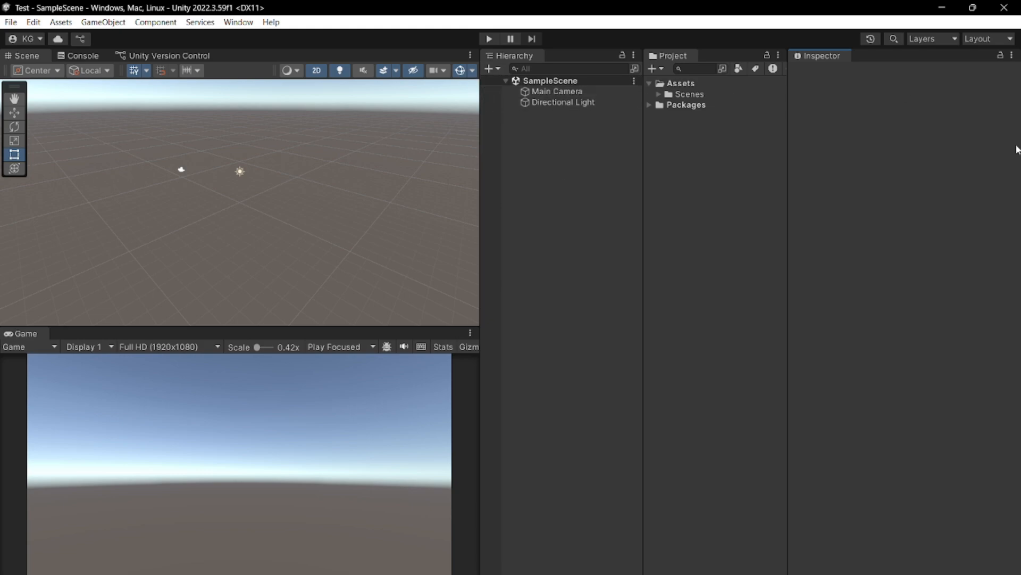
# - Apply the 2 by 3 editor layout and switch the Project window to the one-column layout
pyautogui.click(1002, 41)
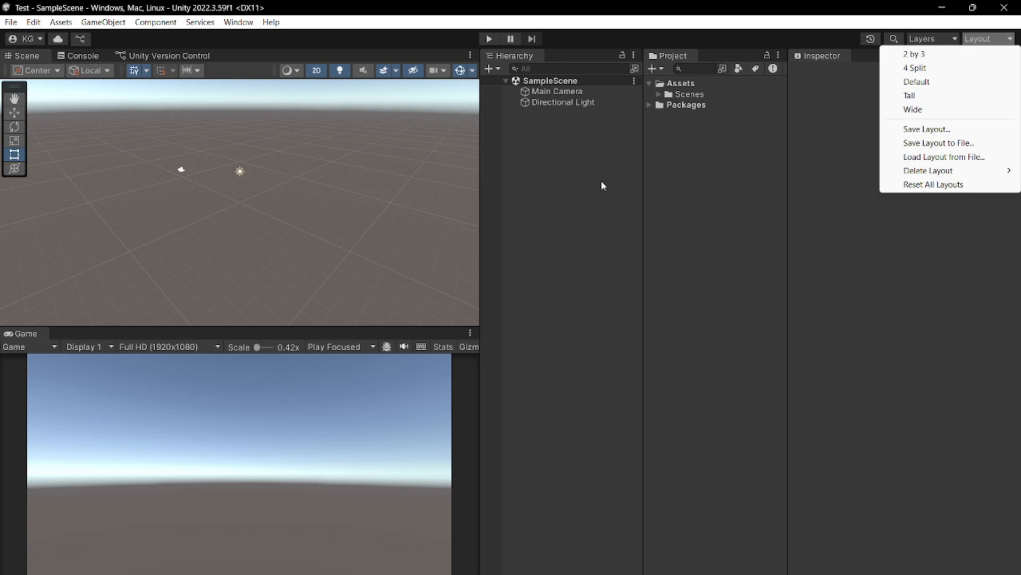
pyautogui.click(925, 55)
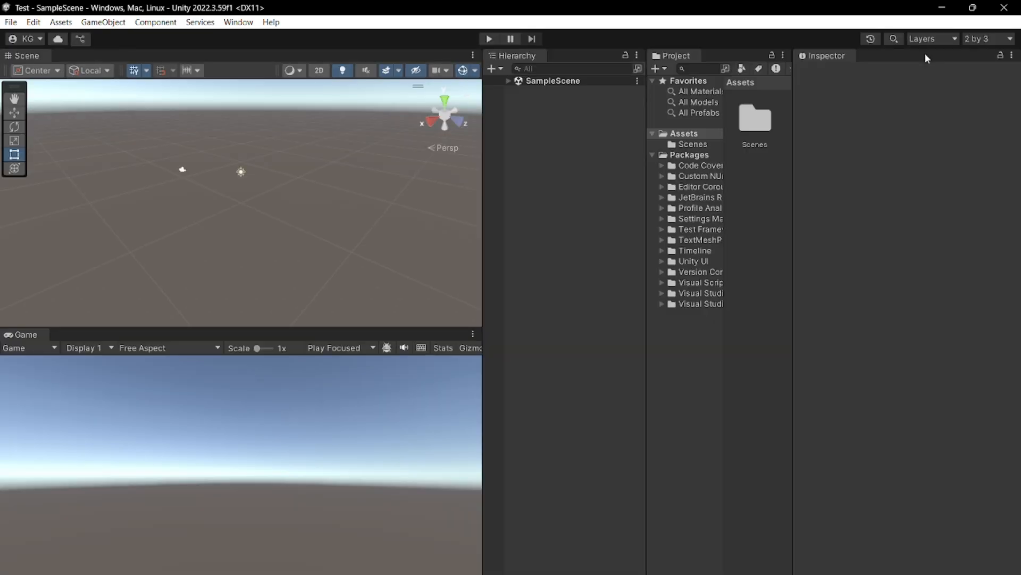
pyautogui.click(783, 55)
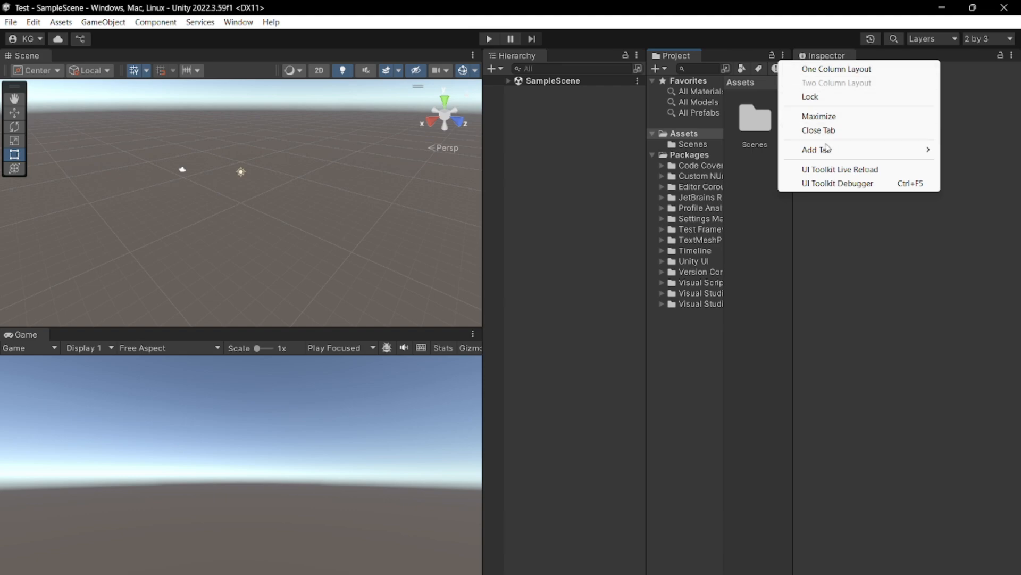
pyautogui.click(849, 70)
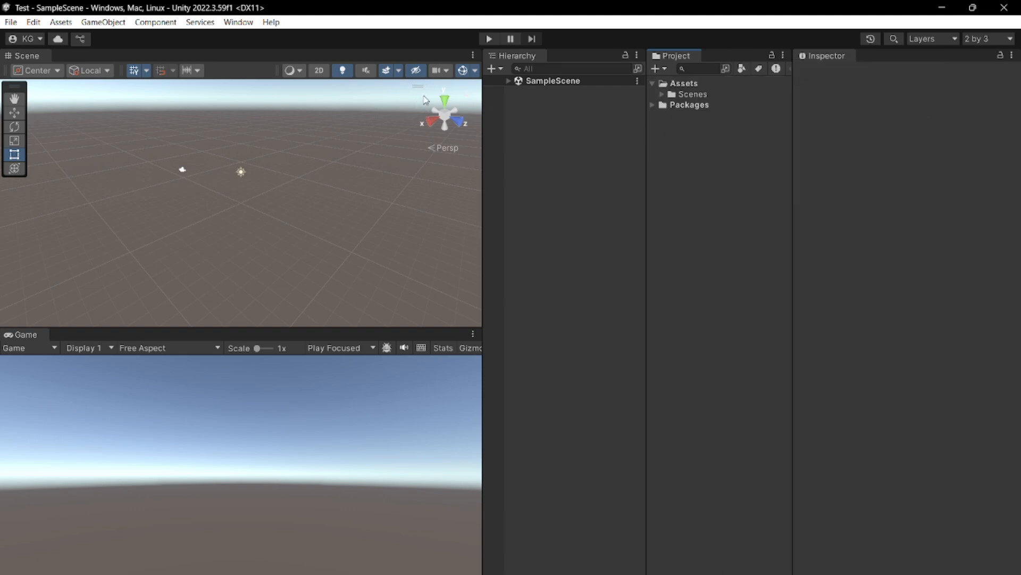
# - Save the current window arrangement as a layout named Chapman and apply that layout
pyautogui.click(986, 38)
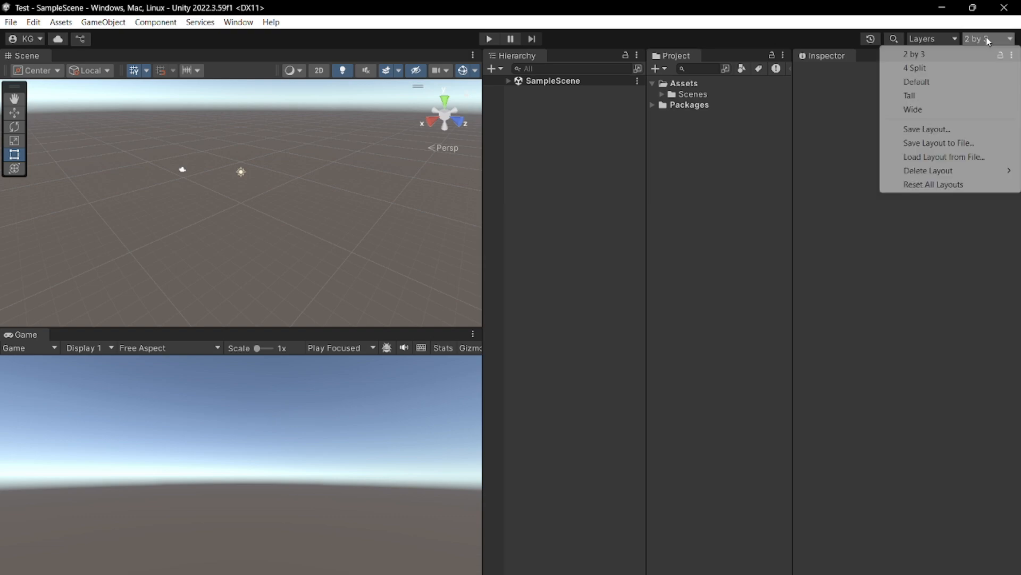
pyautogui.click(948, 131)
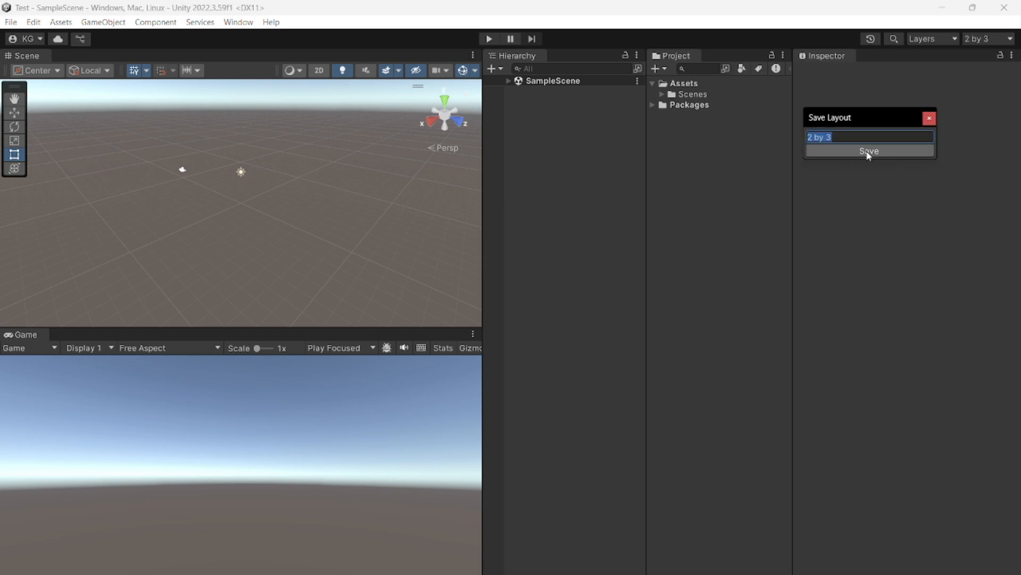
pyautogui.write('Chapman')
pyautogui.click(868, 153)
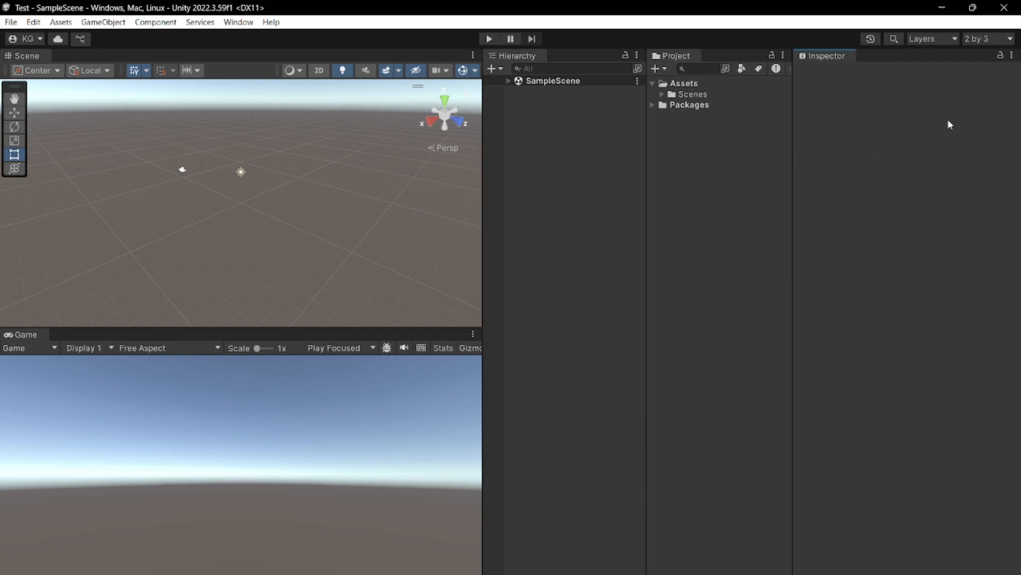
pyautogui.click(988, 38)
pyautogui.click(937, 82)
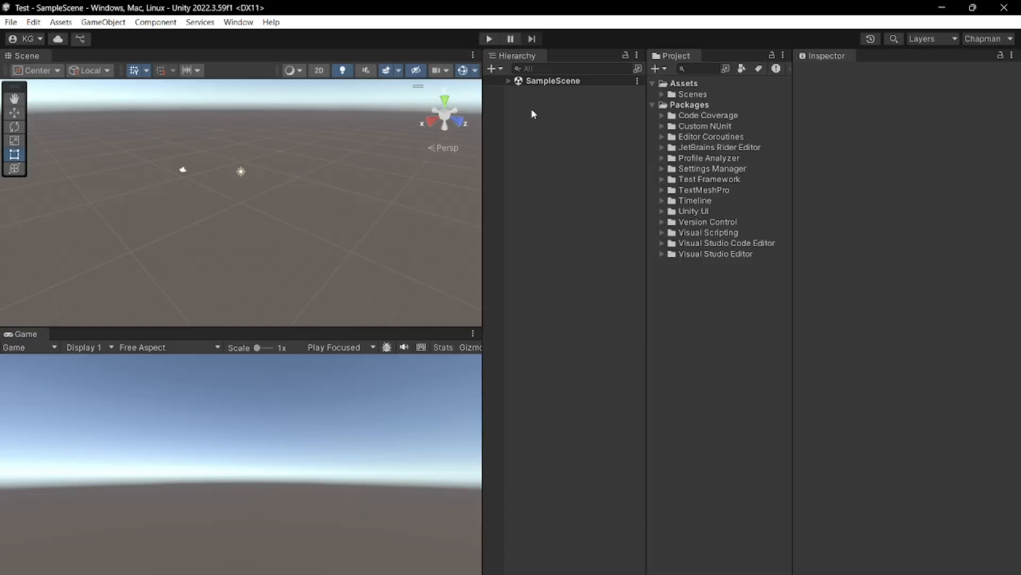